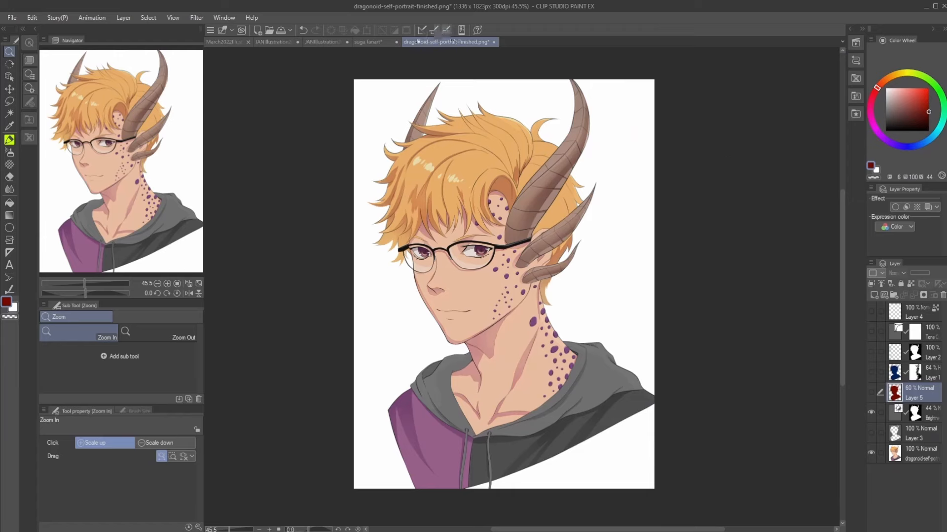
Switch to the suga fanart document and enlarge the view of the figure
click(388, 45)
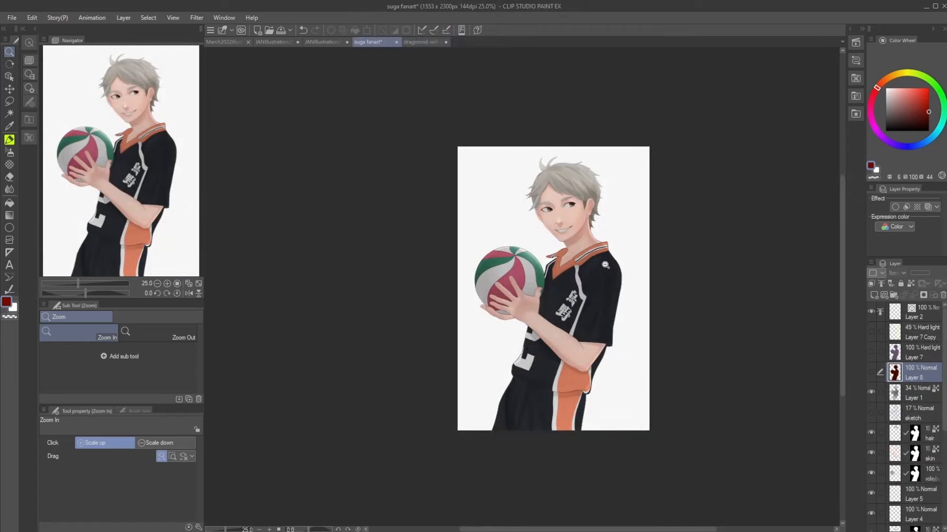
click(603, 295)
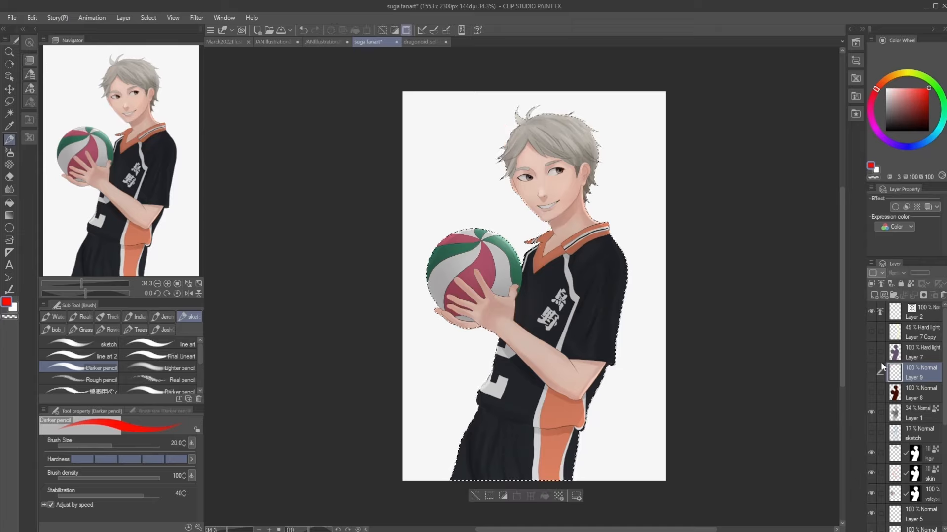
Add a new layer above Layer 9, fill the selected figure with dark orange-brown (hue 21, saturation 100, value 40), and clear the selection
click(873, 295)
click(918, 105)
drag(919, 106, 929, 113)
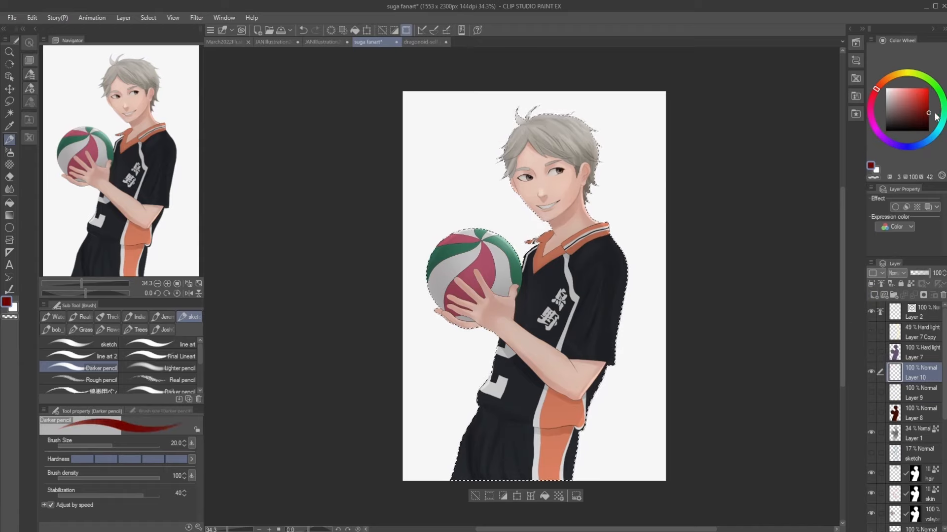
click(883, 80)
drag(924, 111, 943, 114)
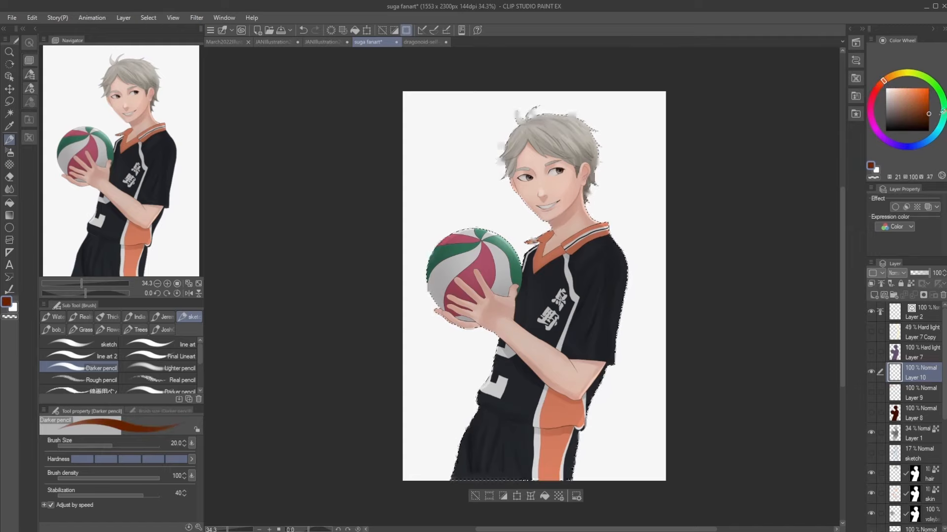
click(545, 496)
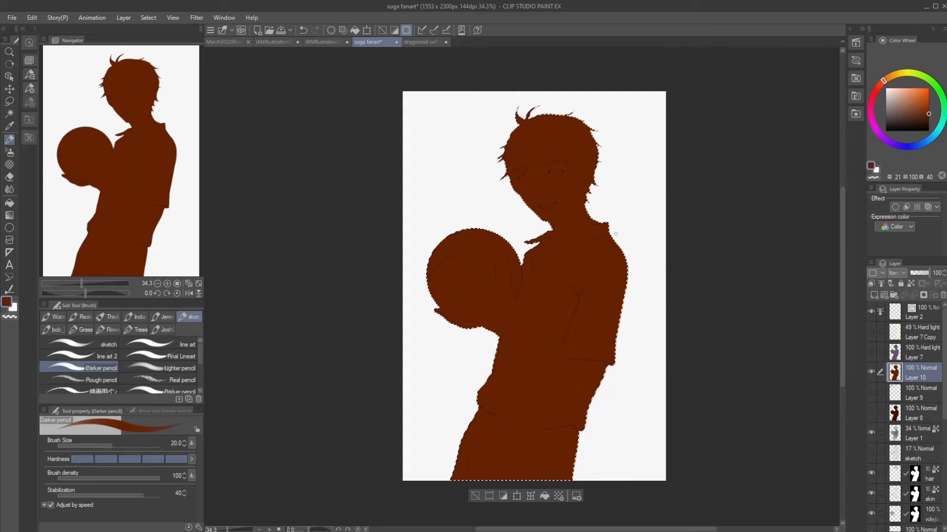
key(ctrl+d)
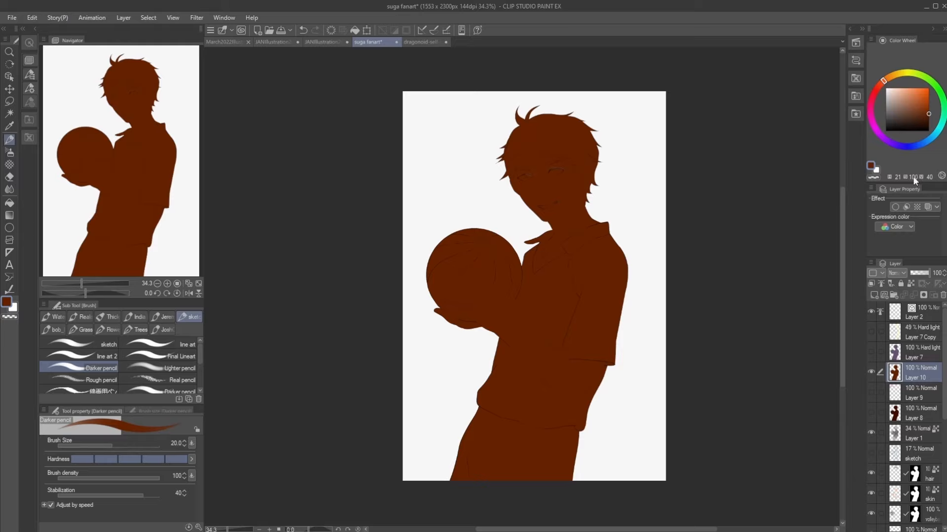
Set Layer 10 to Hard light at 54% opacity and toggle its visibility to compare the tint
click(909, 144)
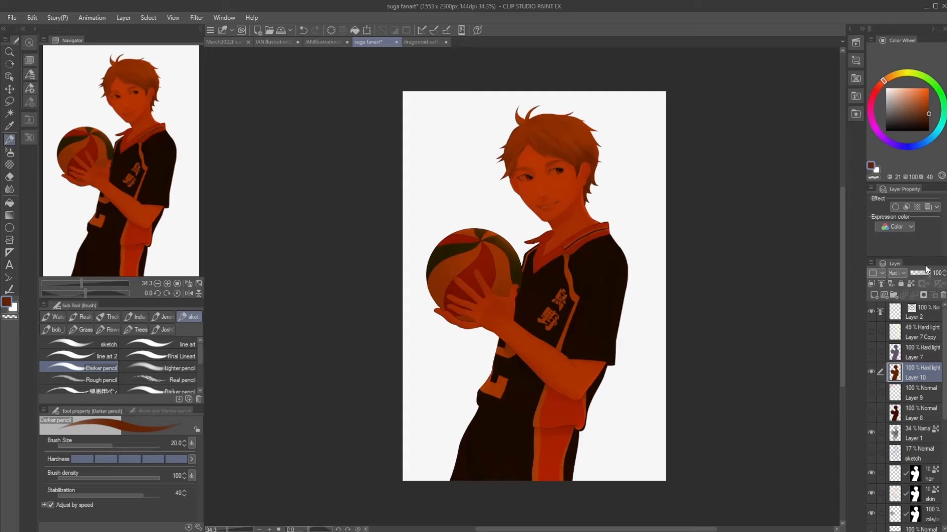
drag(924, 277, 921, 272)
click(870, 371)
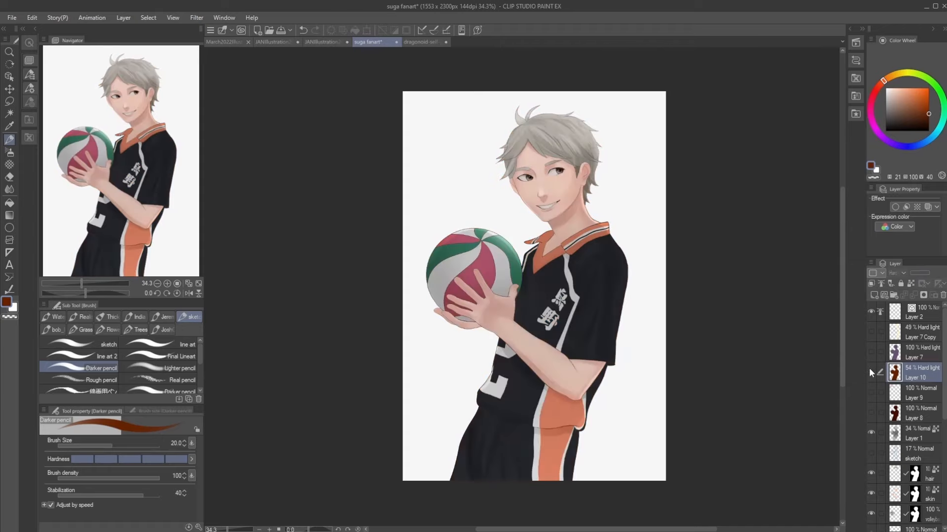
click(869, 371)
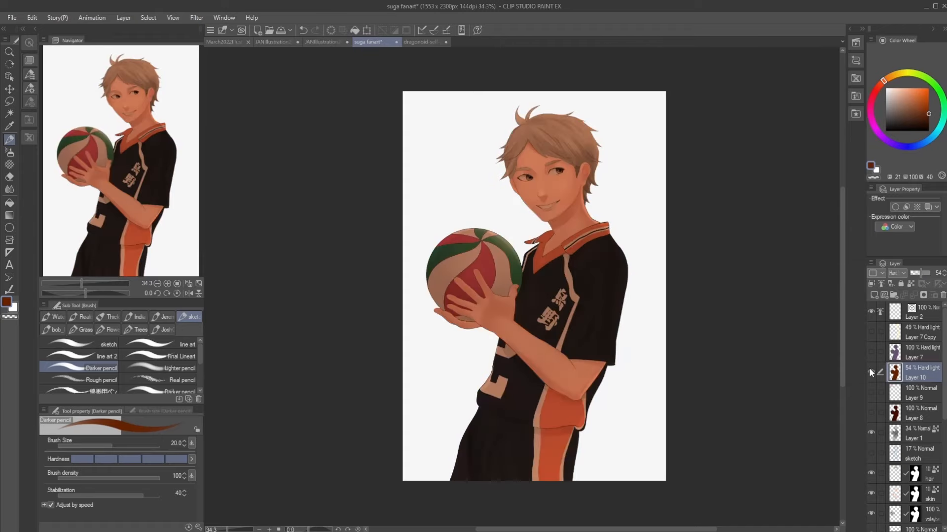
click(868, 368)
click(869, 368)
Cycle Layer 10 through other blending modes, including Hard mix, Soft light, Subtract and Linear burn, to compare their effects
key(ctrl+z)
scroll(896, 276, down, 4)
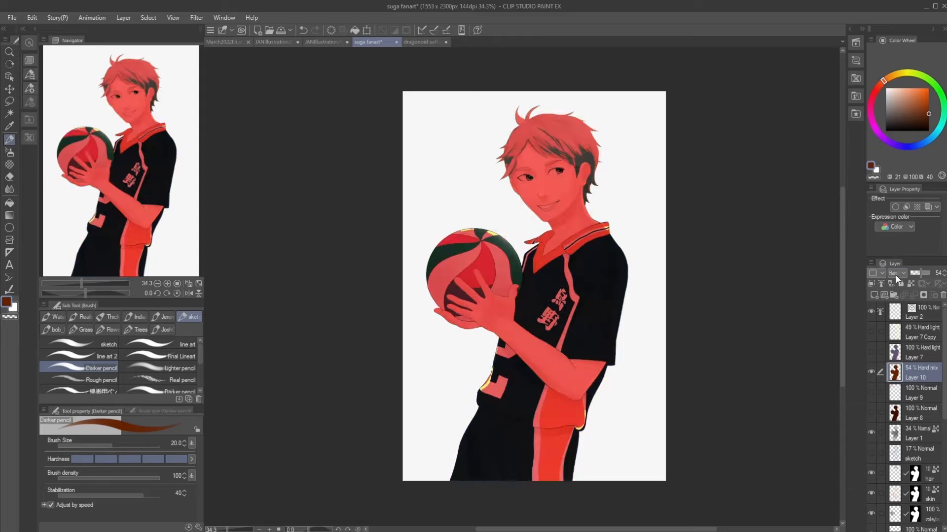
scroll(898, 273, up, 5)
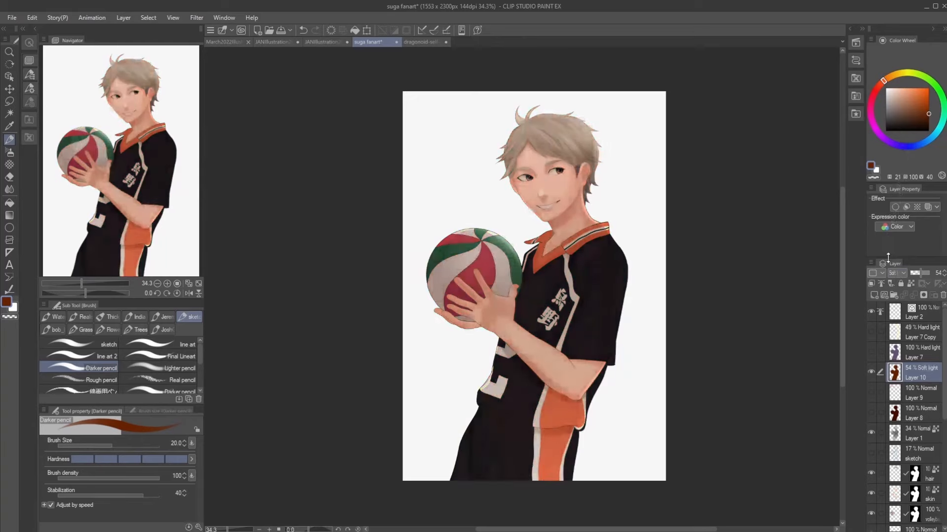
scroll(895, 274, up, 10)
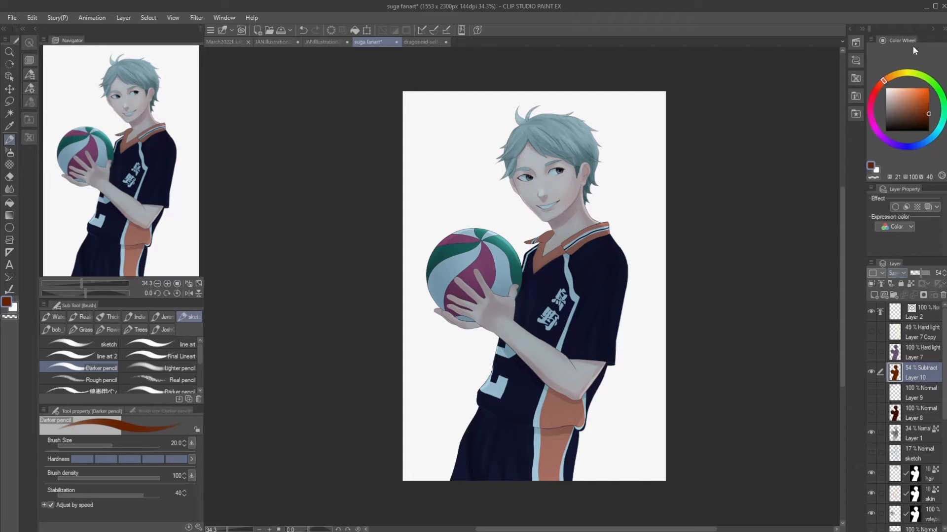
scroll(895, 273, up, 1)
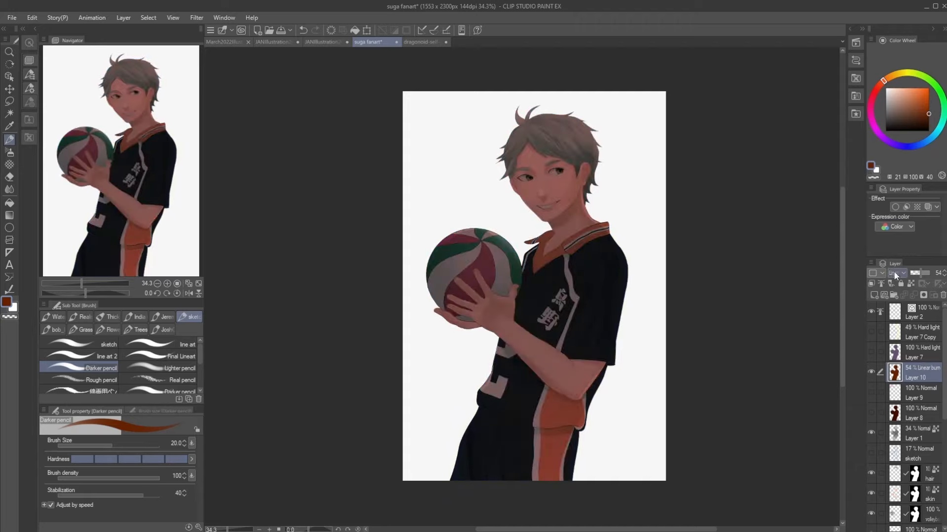
key(Down)
key(Down)
key(Down)
key(Down)
key(Down)
key(Down)
key(Down)
key(Down)
key(Down)
key(Down)
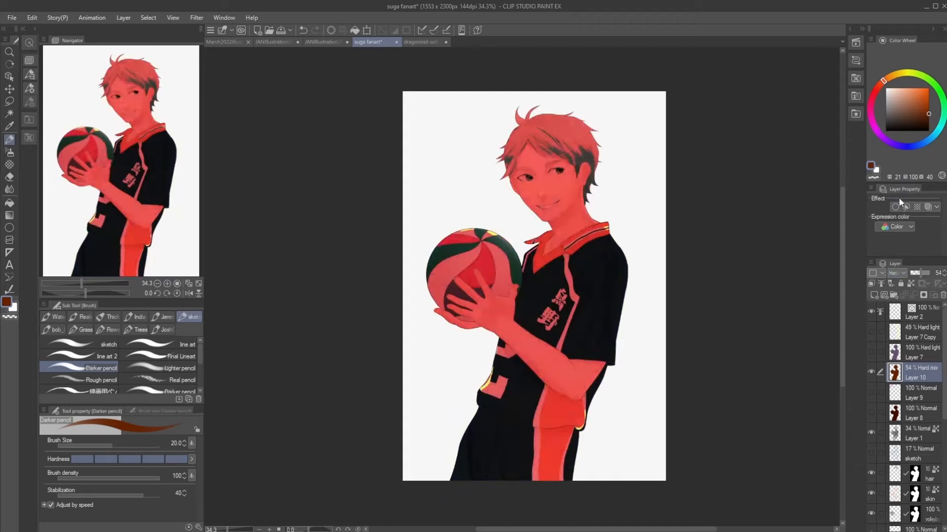
Select the painted area of Layer 10 and shift its hue to dark blue
ctrl+click(894, 373)
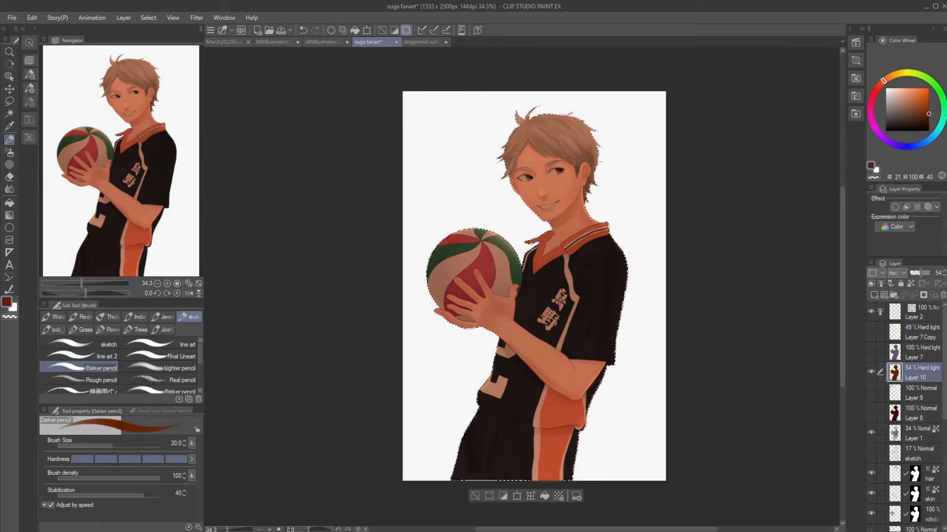
key(ctrl+u)
drag(811, 83, 758, 117)
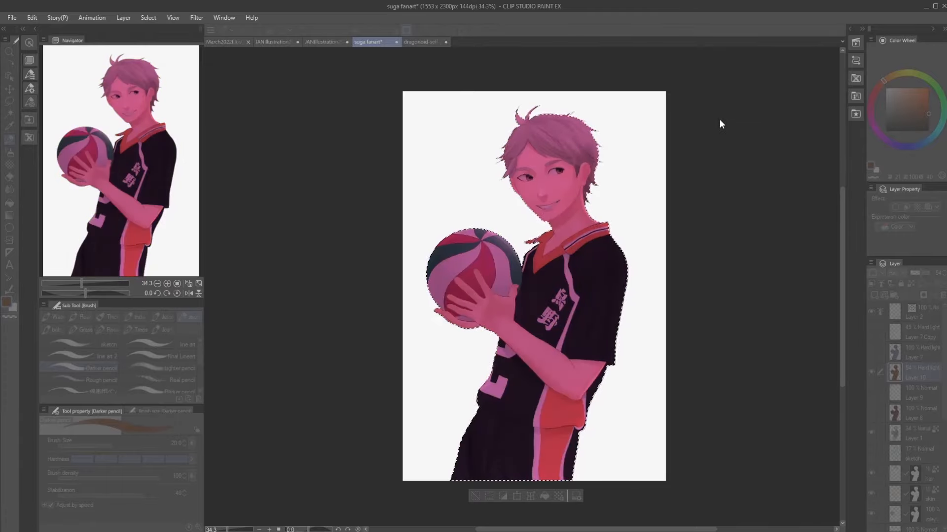
click(915, 66)
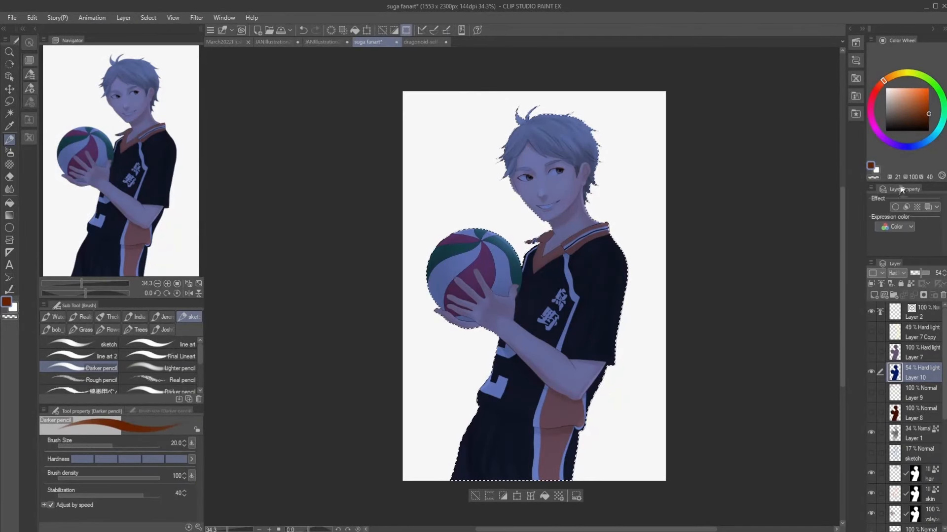
Compare the blue tint on Layer 10 in Pin light and Soft light, and return it to Hard light
key(Down)
key(Down)
key(Down)
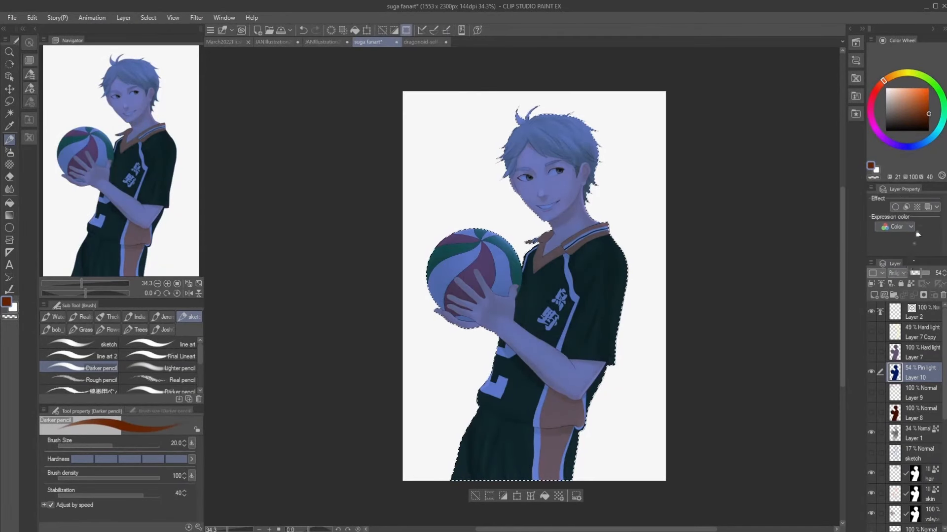
key(Up)
key(Up)
key(Up)
key(Up)
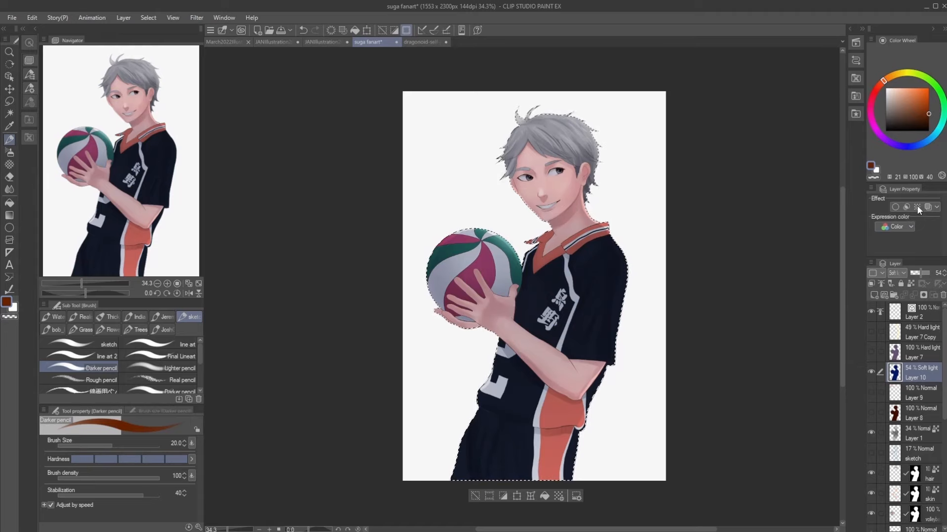
key(Down)
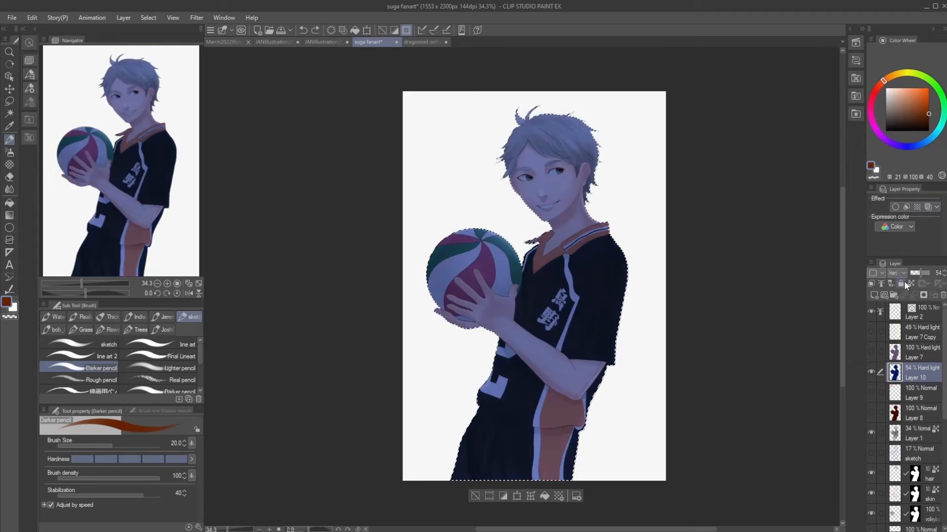
Restore the dark orange-brown fill on Layer 10 and lower the layer's opacity to 46%
key(alt+Delete)
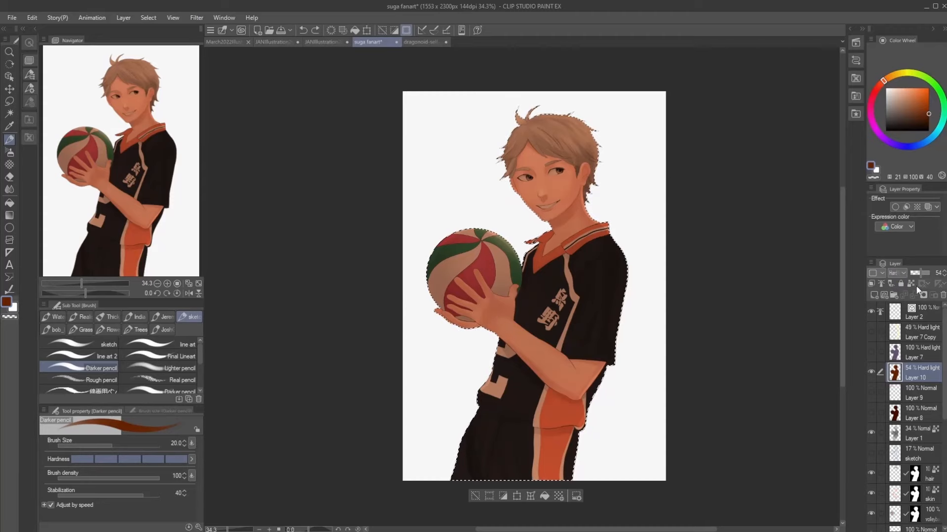
drag(925, 277, 920, 282)
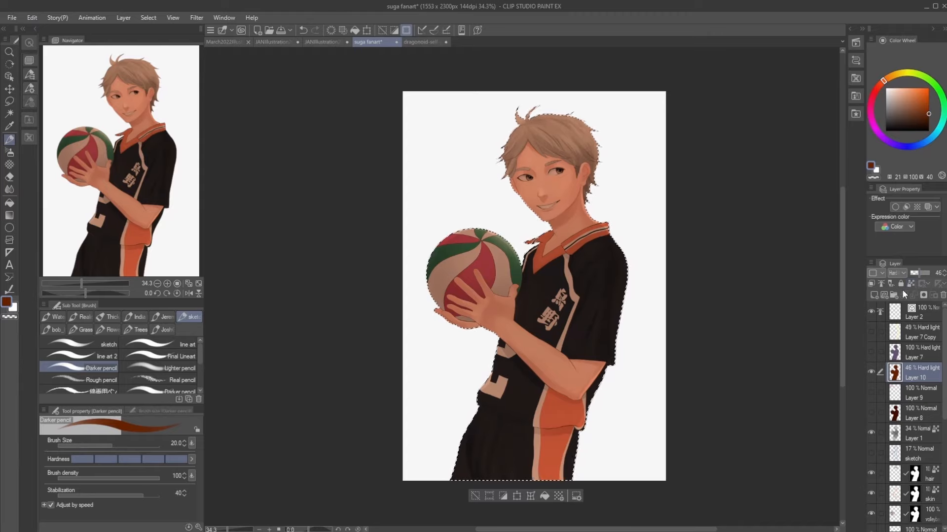
Try fading Layer 10's tint on the figure with the Soft eraser at size 2000, and undo the stroke
key(e)
mouse_move(699, 288)
mouse_down()
mouse_move(714, 317)
mouse_move(665, 281)
mouse_up()
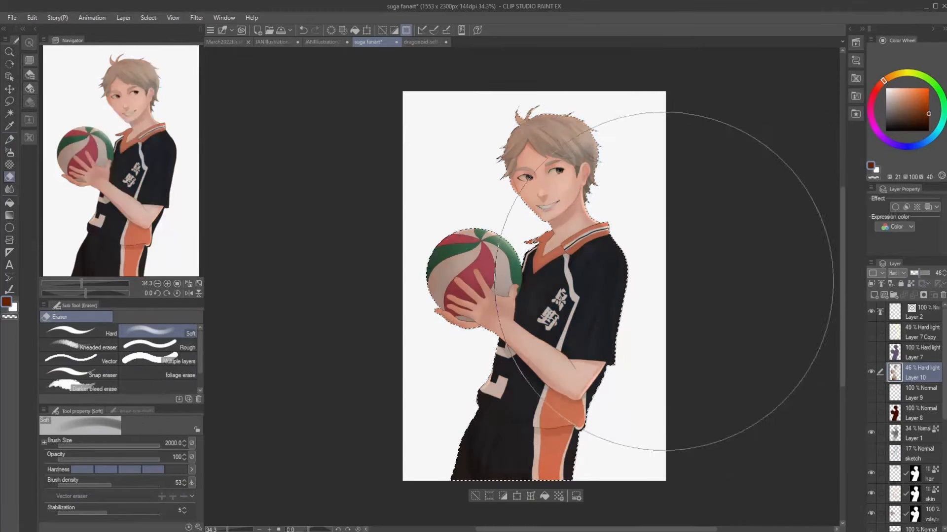
key(ctrl+z)
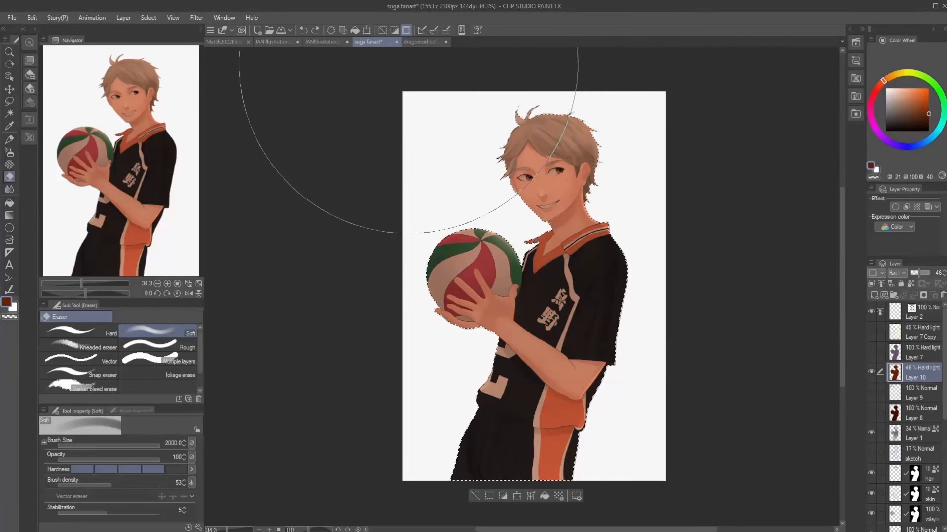
Switch to the dragonoid-self-portrait-finished document and change Layer 5's blending mode through Darken, Multiply and Color burn
click(423, 43)
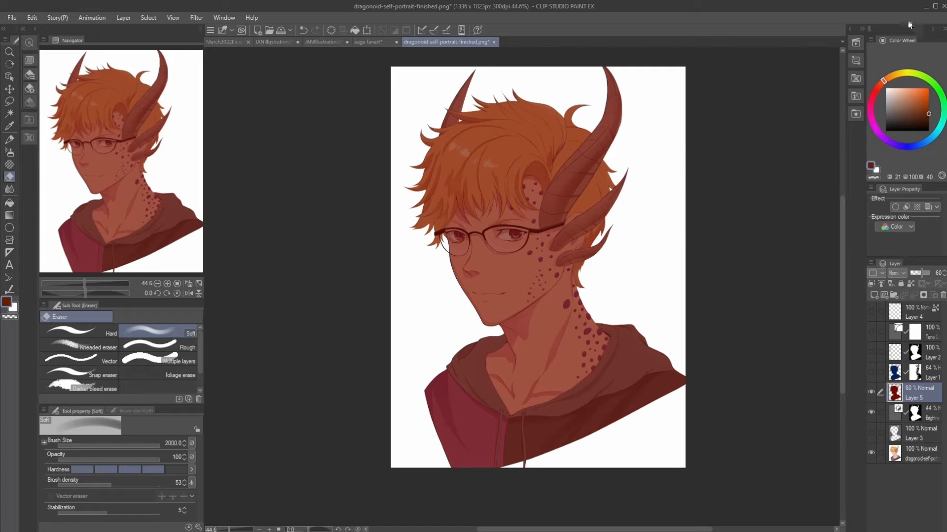
key(Down)
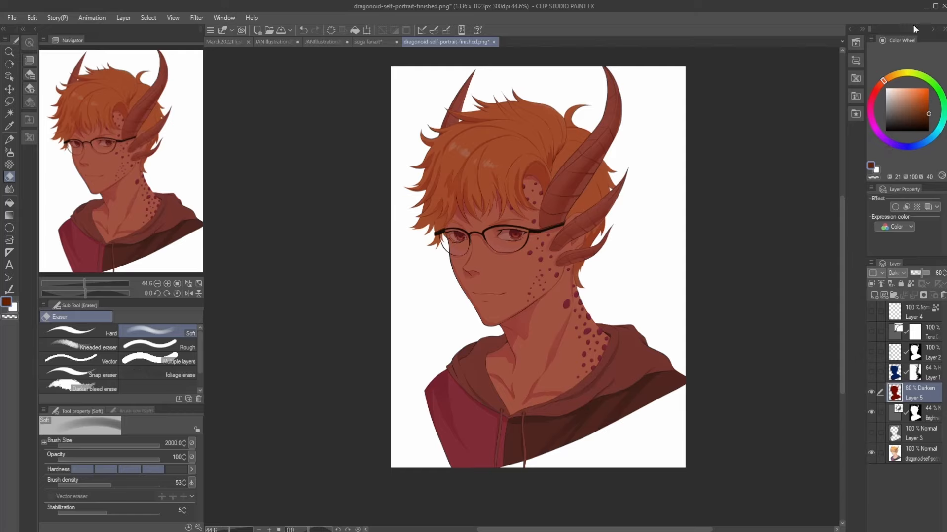
key(Down)
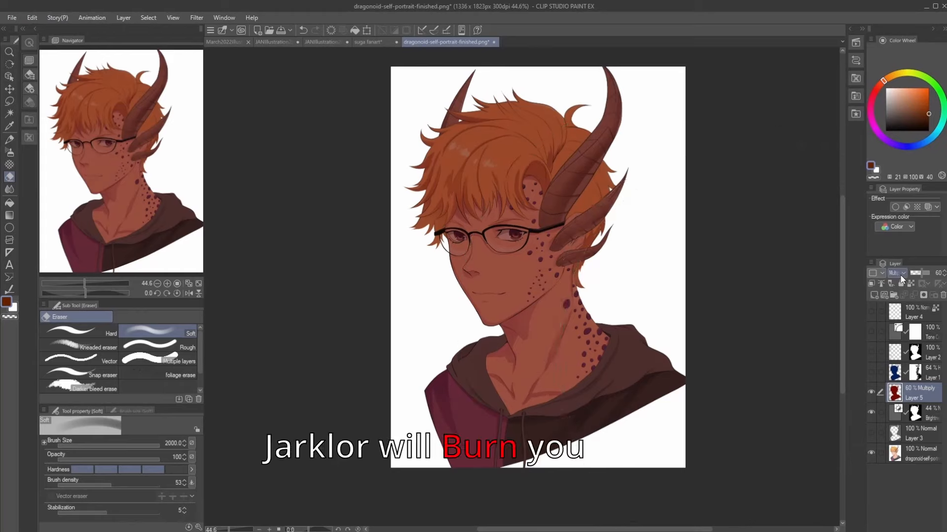
scroll(902, 279, down, 1)
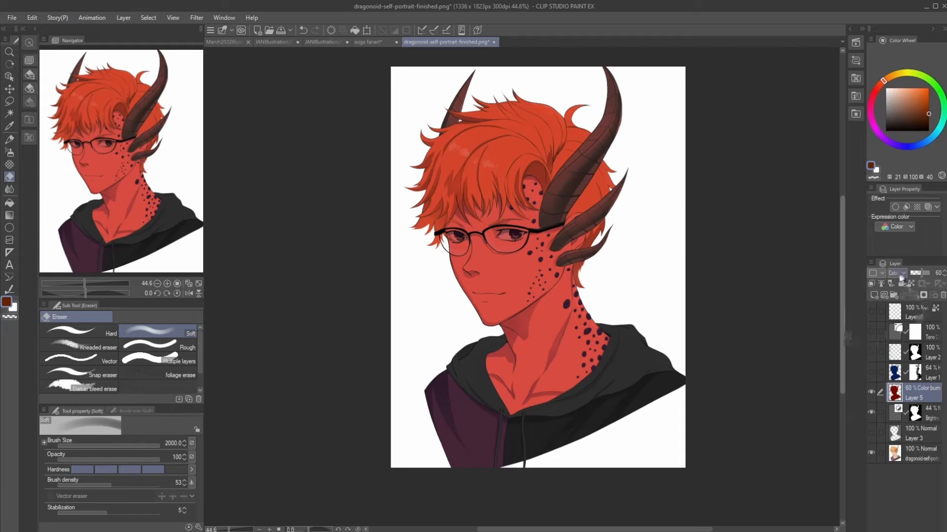
Set Layer 5 to Linear burn and toggle the visibility of the brightness layer beneath it
click(881, 63)
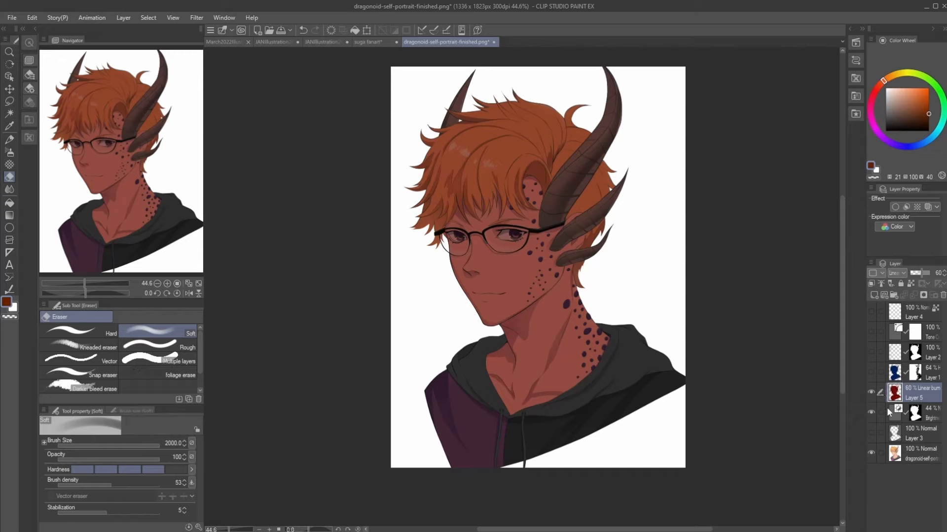
click(872, 412)
click(871, 412)
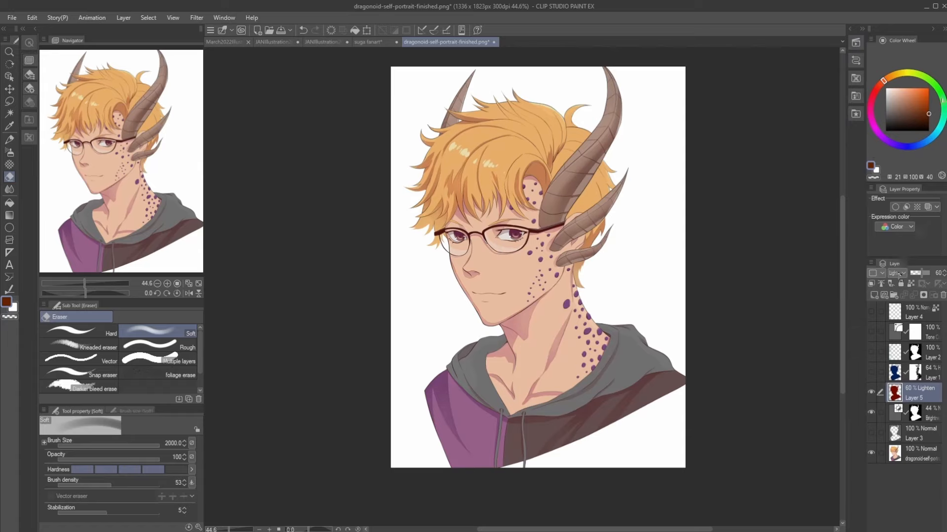
Change Layer 5's blending mode through Screen, Color dodge, Glow dodge and Add, ending on Overlay
key(Down)
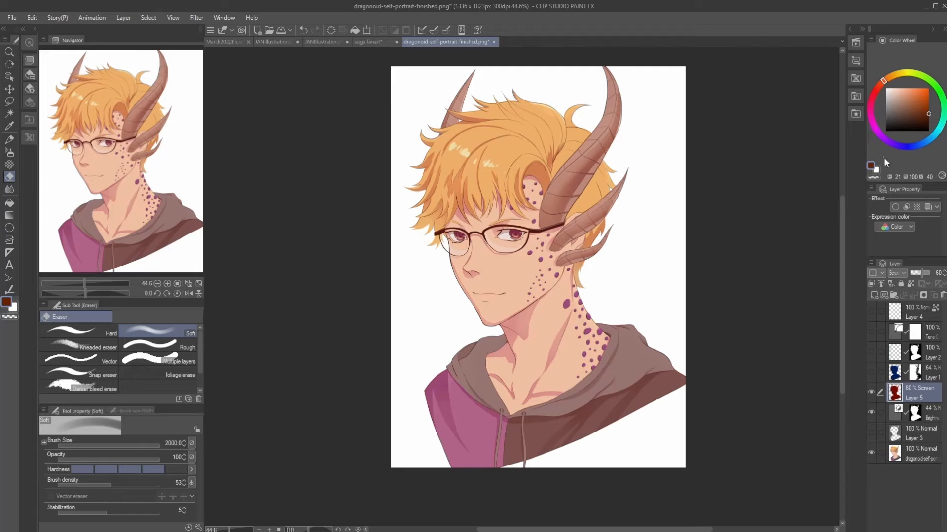
key(Down)
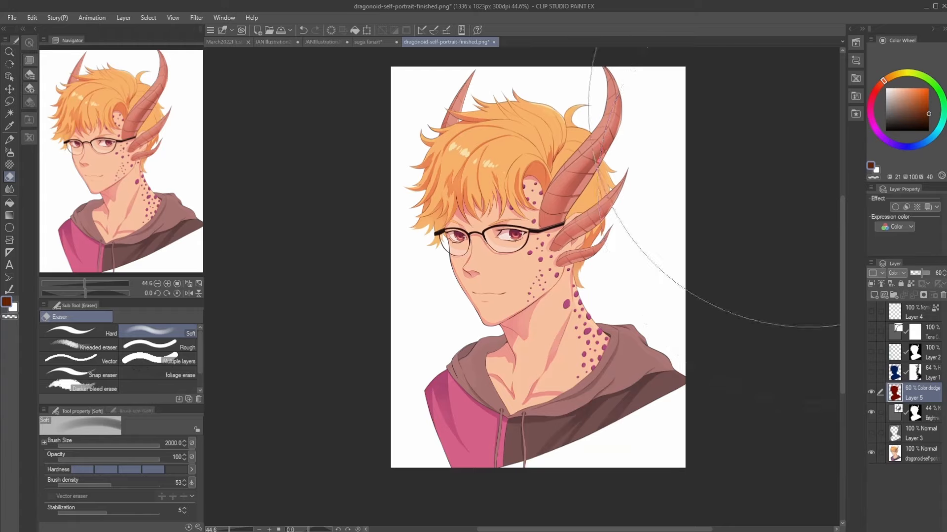
key(Down)
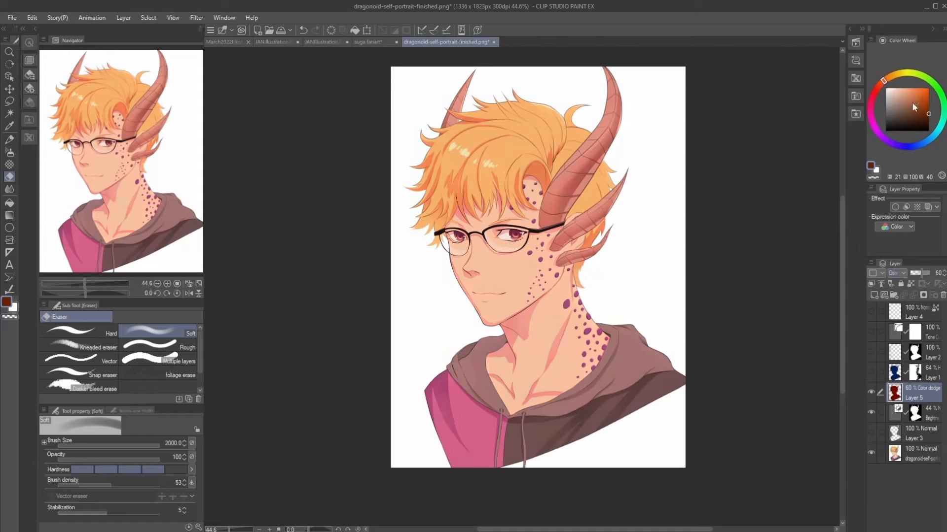
key(Down)
key(Down)
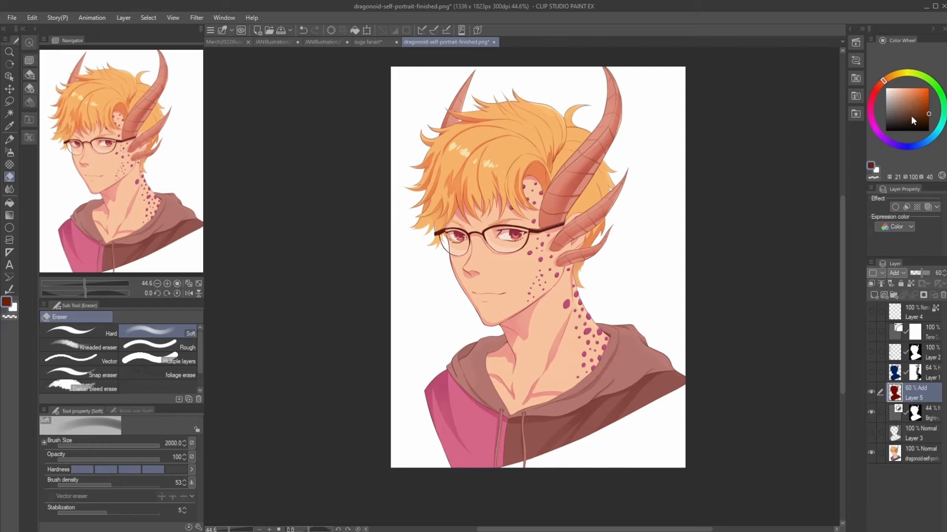
key(Down)
key(Down)
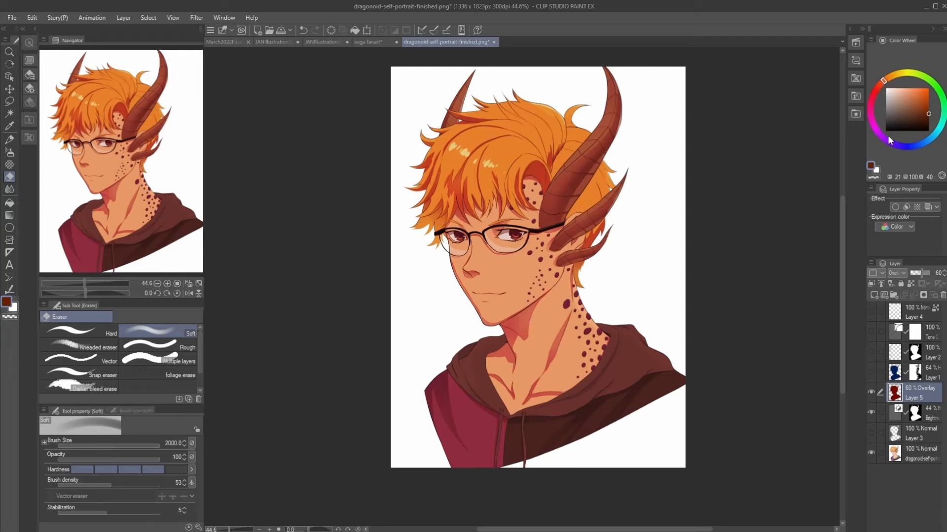
Change Layer 5's blending mode to Soft light and then Hard light, and set its opacity to 54%
key(Down)
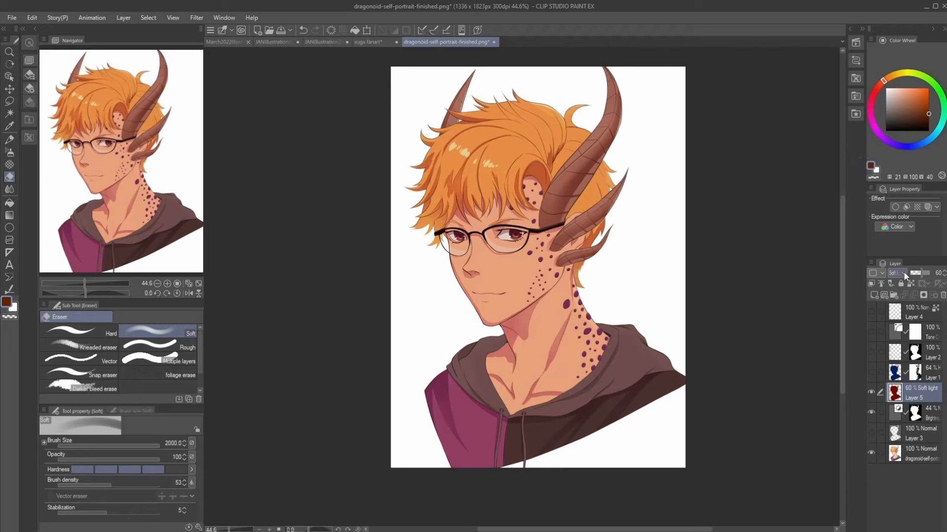
scroll(904, 273, down, 1)
click(920, 275)
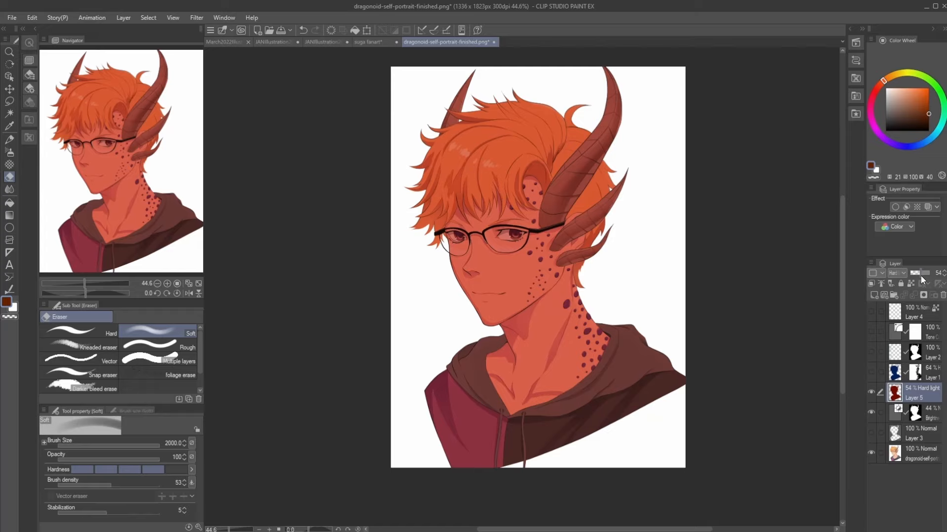
Cycle Layer 5 through other blending modes, including Difference, Vivid light and Hard mix, to compare their tints
scroll(898, 273, down, 5)
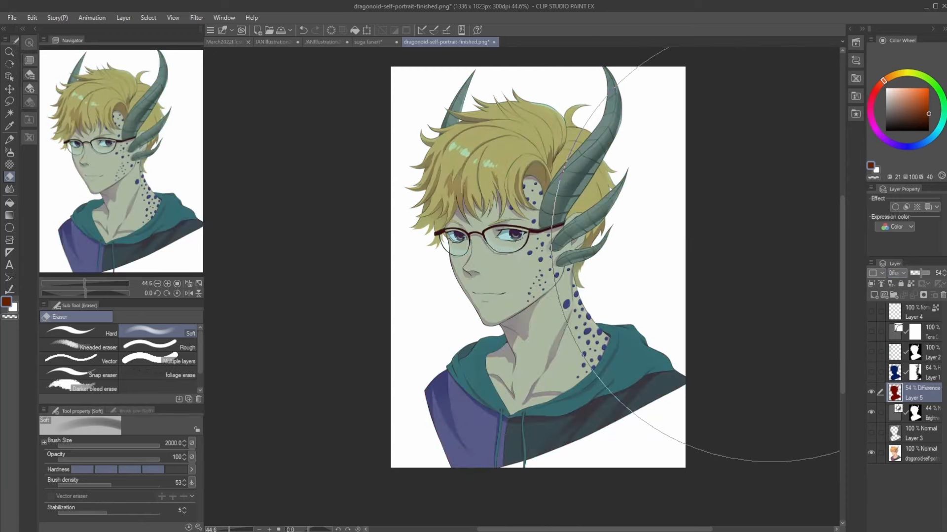
scroll(896, 273, up, 4)
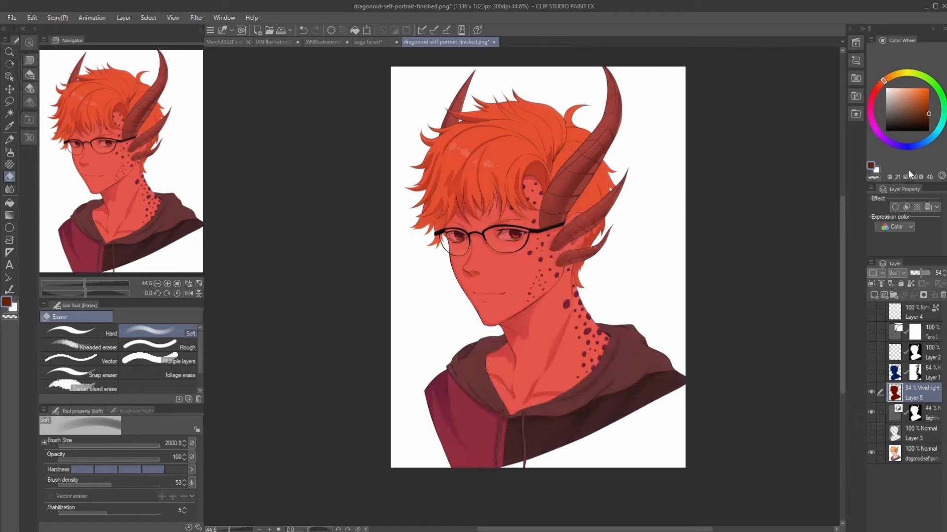
scroll(904, 273, down, 1)
key(Down)
key(Down)
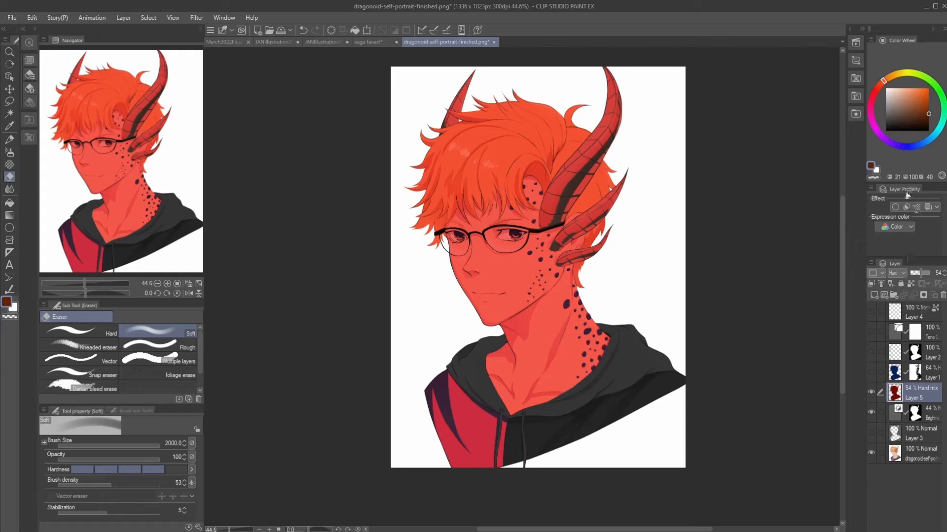
key(Down)
key(Down)
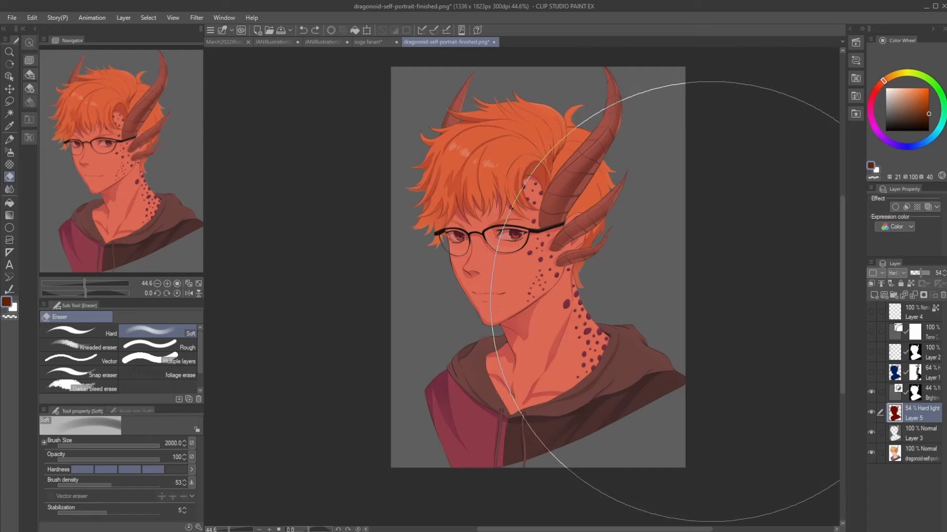
Clear the selection around the figure, try merging the Hard light Layer 5 into Layer 3 several times, and undo each merge
key(ctrl+y)
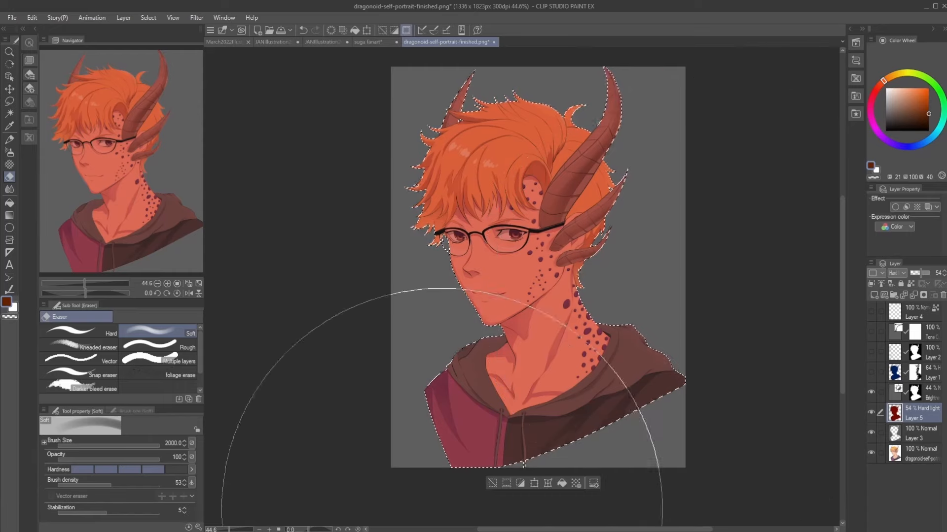
click(489, 483)
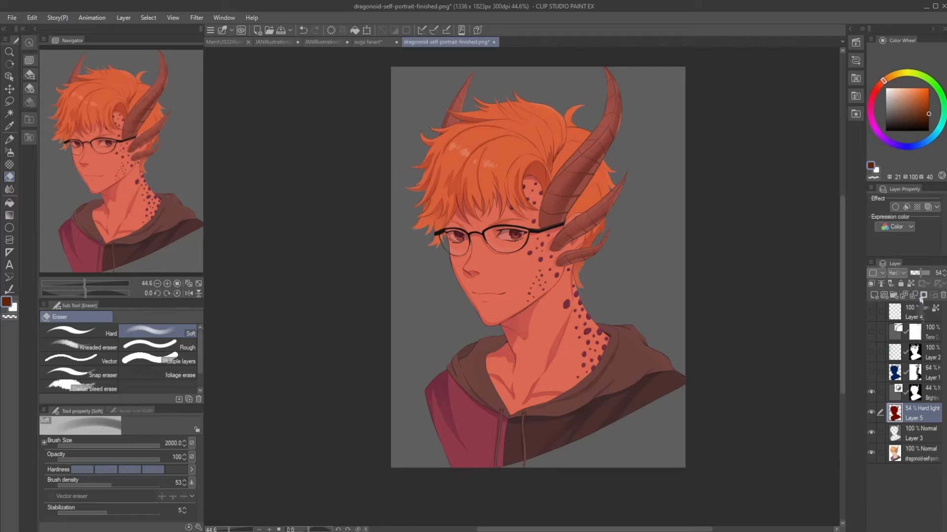
click(916, 295)
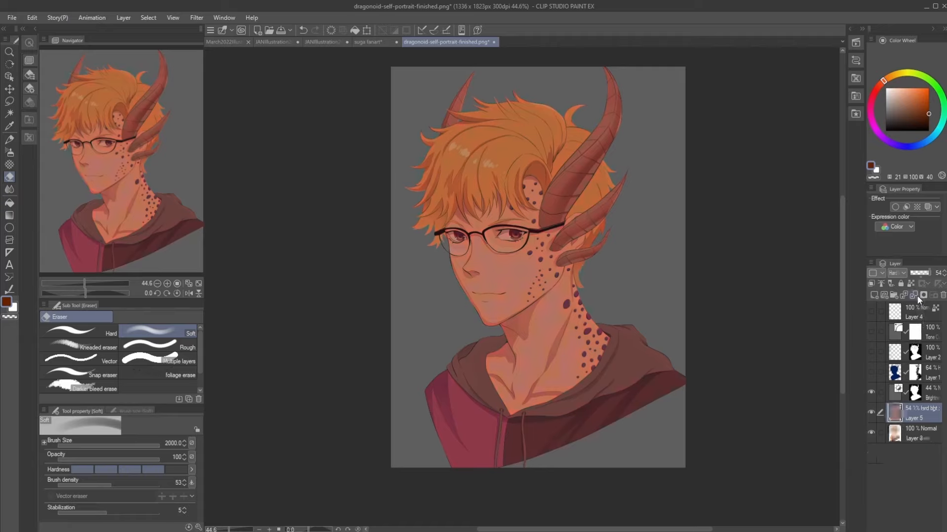
key(ctrl+z)
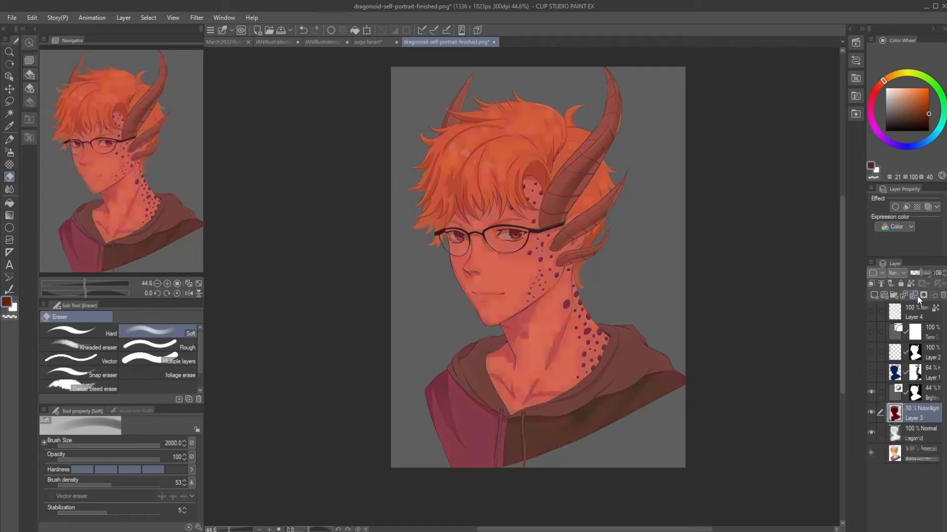
click(916, 296)
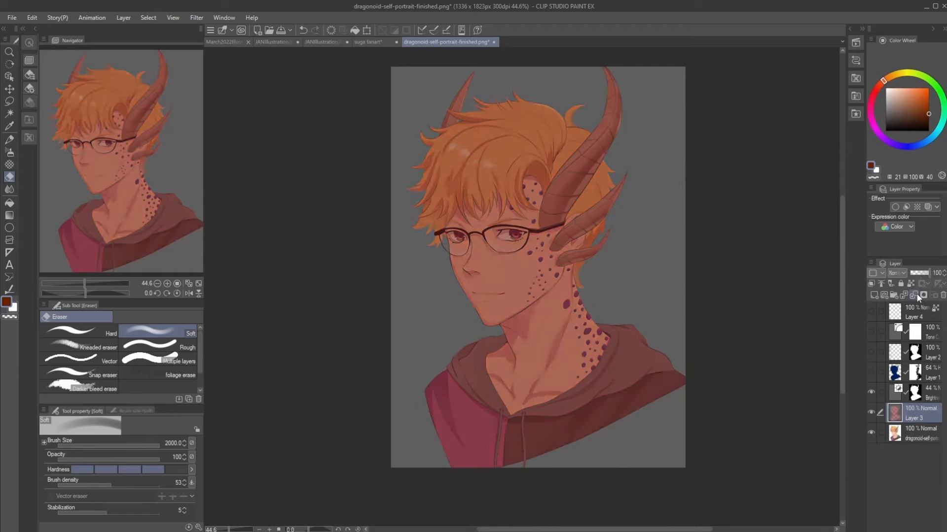
key(ctrl+z)
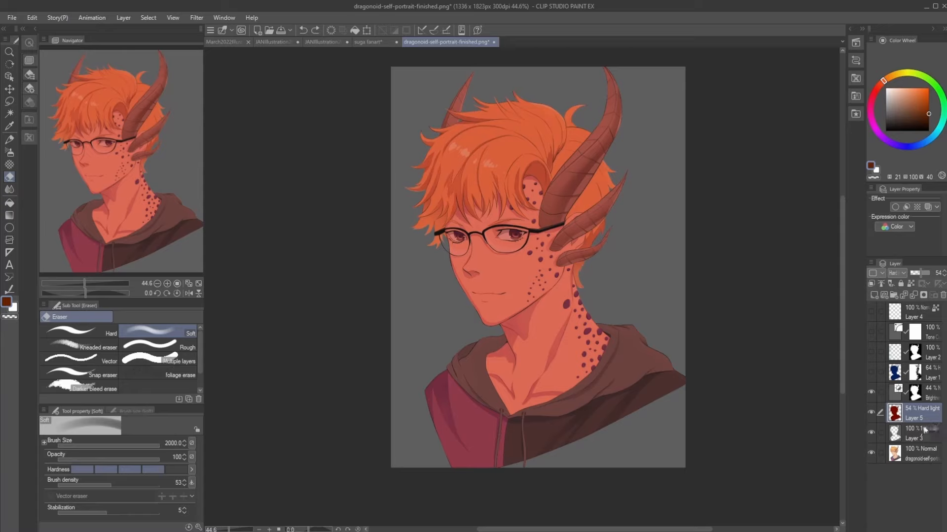
key(ctrl+e)
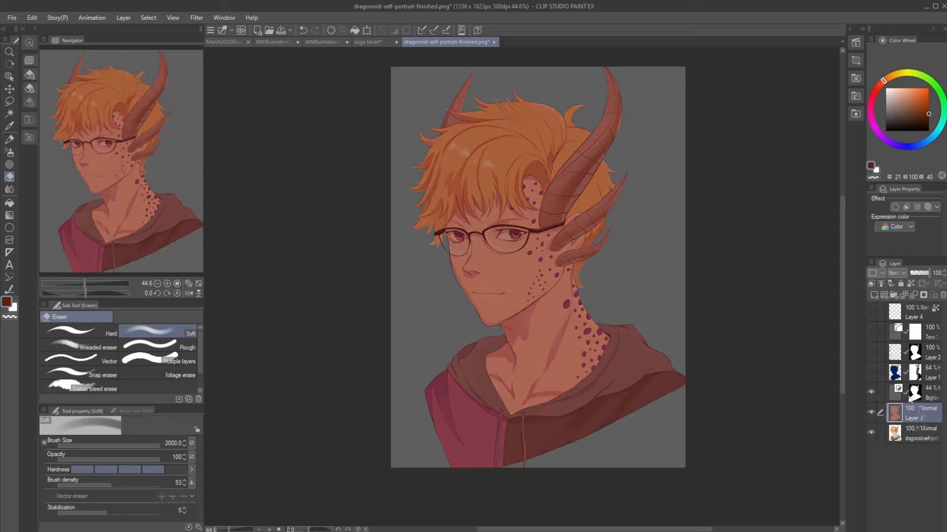
key(ctrl+z)
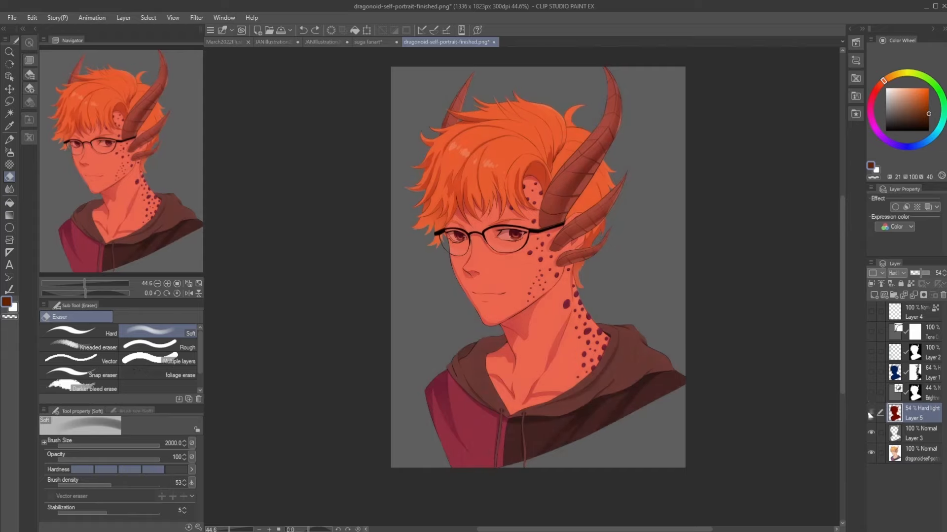
Hide the base illustration layer, merge Layer 5 into Layer 3, and show the illustration again
click(871, 453)
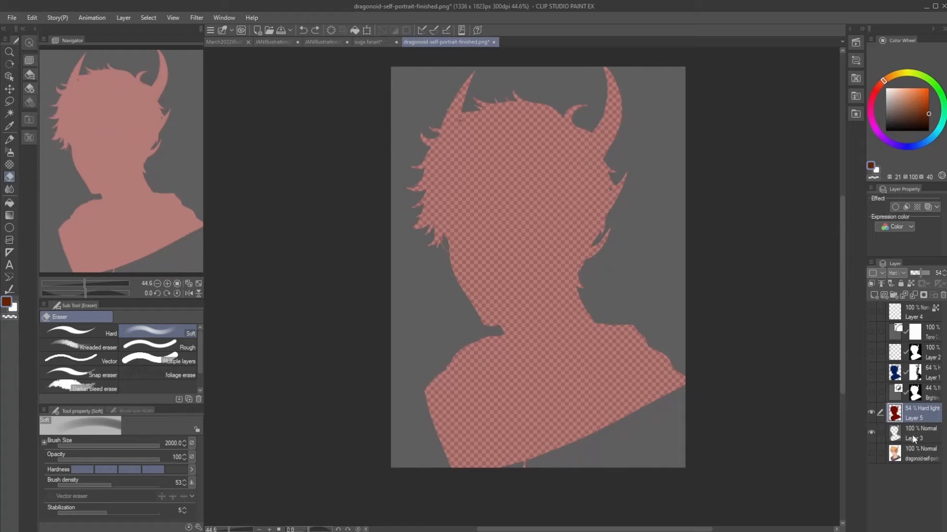
click(914, 298)
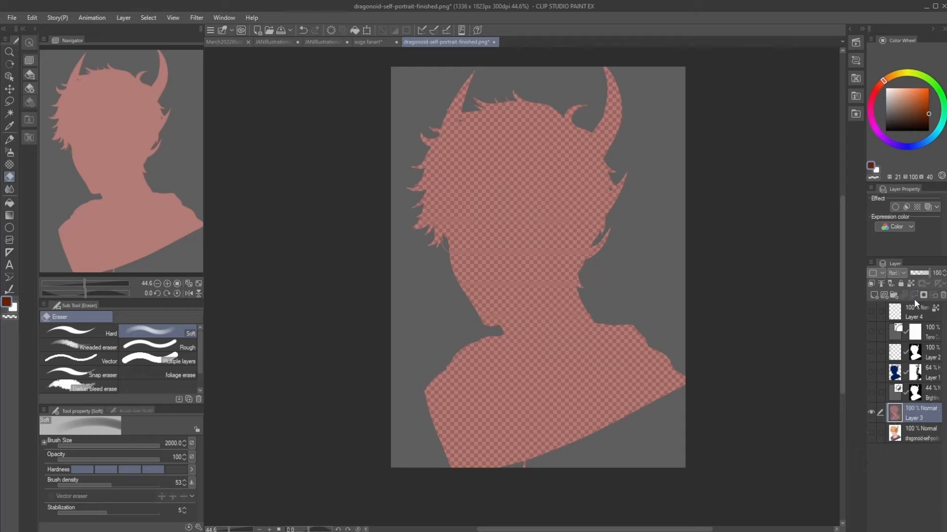
click(871, 433)
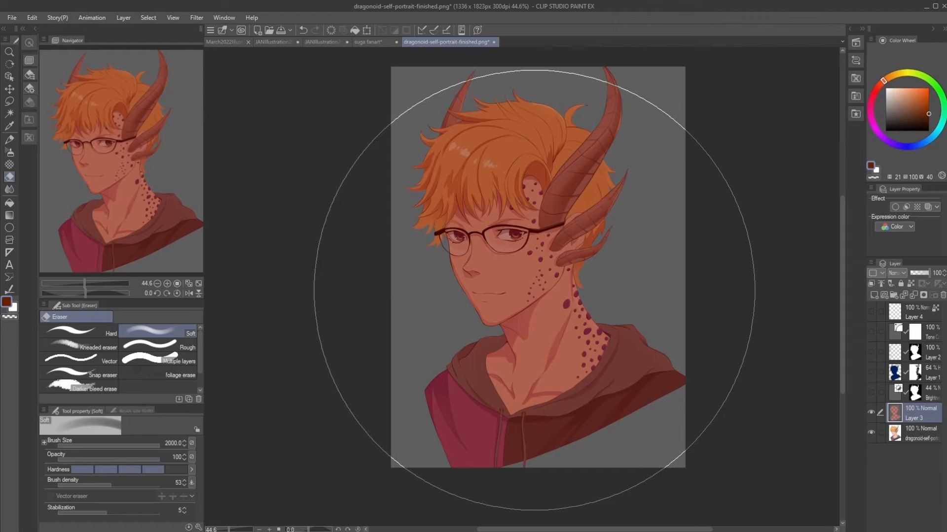
Try dabbing the current orange onto the cheek in Layer 1 of dragonoid-self-portrait-finished6451 with the size 100 sketch brush
scroll(544, 330, up, 1)
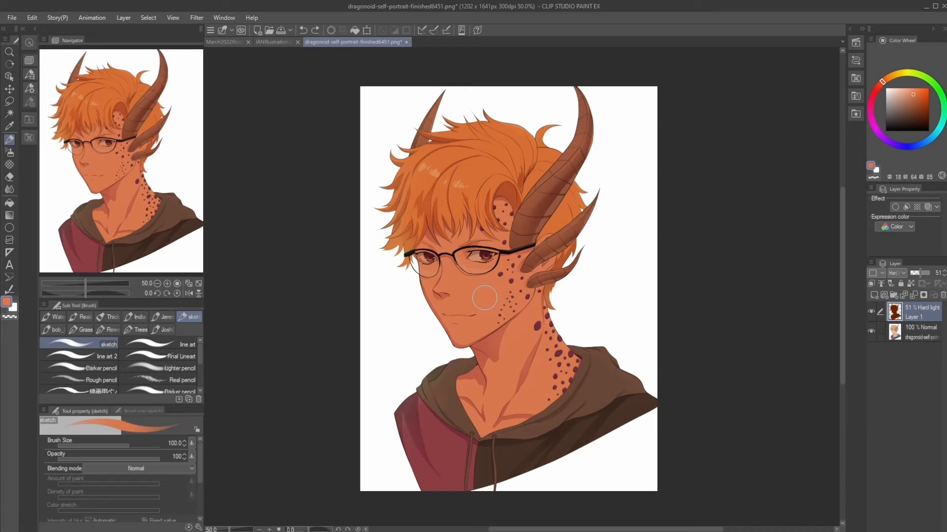
scroll(483, 287, up, 2)
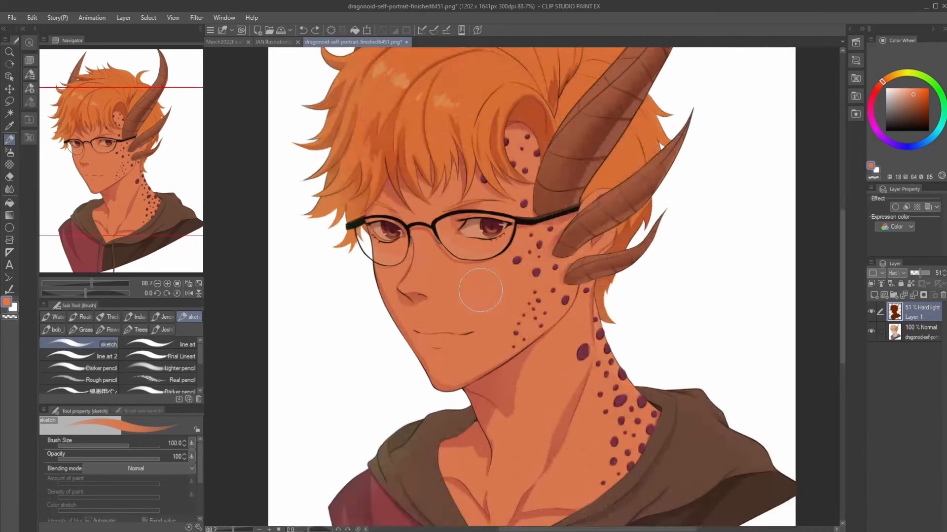
click(475, 298)
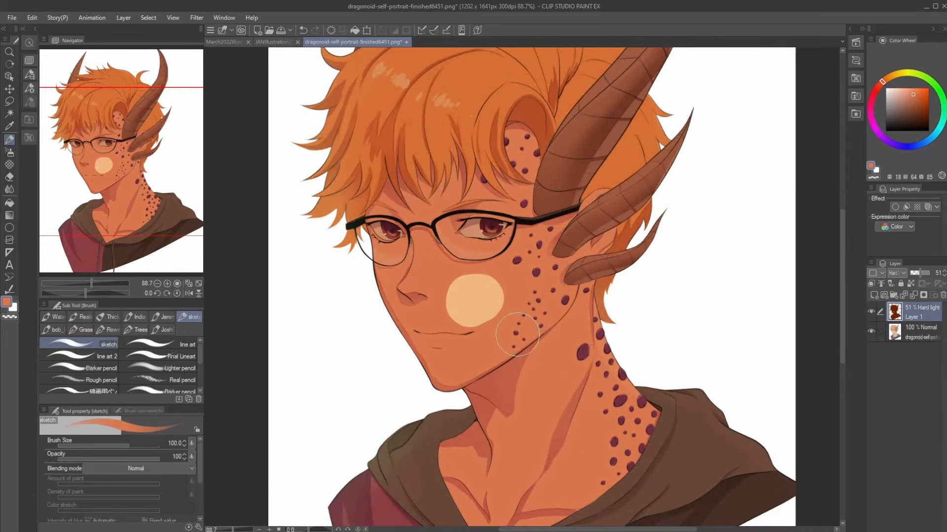
scroll(560, 371, down, 3)
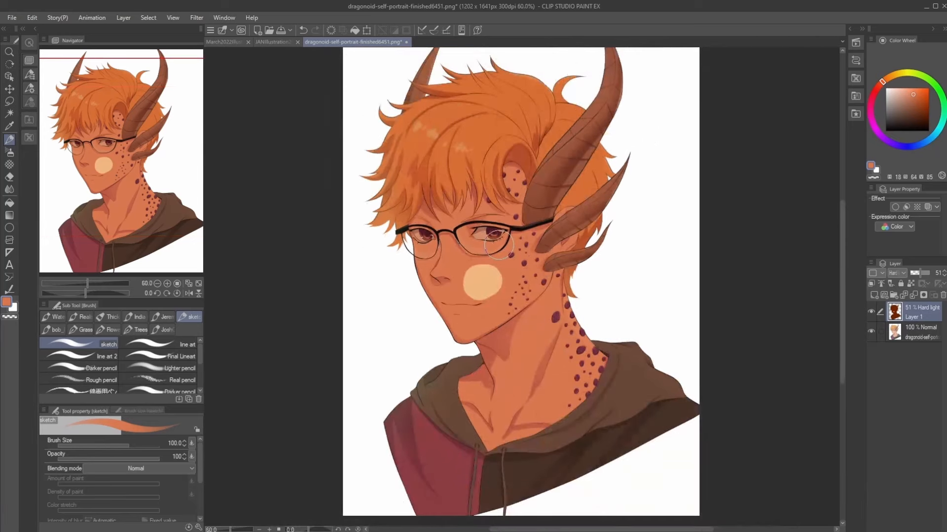
scroll(486, 264, up, 2)
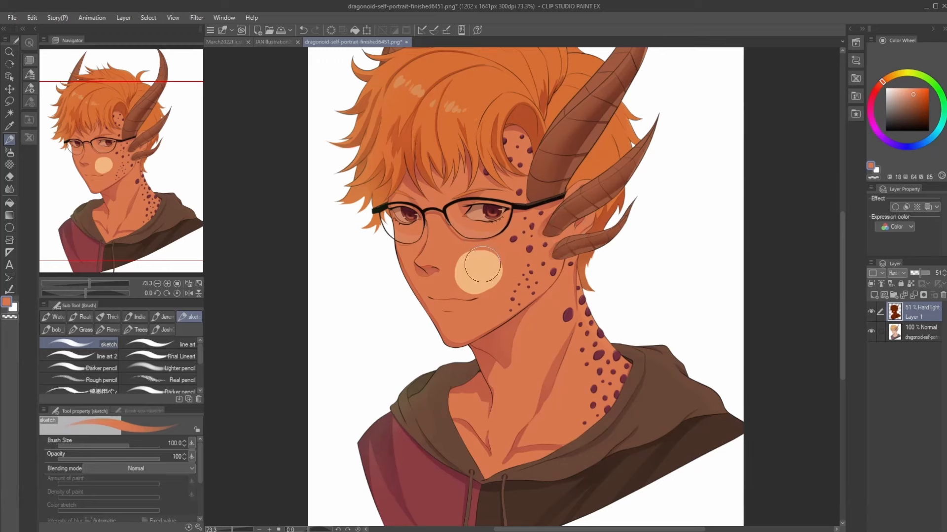
scroll(454, 193, down, 5)
scroll(454, 193, up, 2)
scroll(465, 206, up, 1)
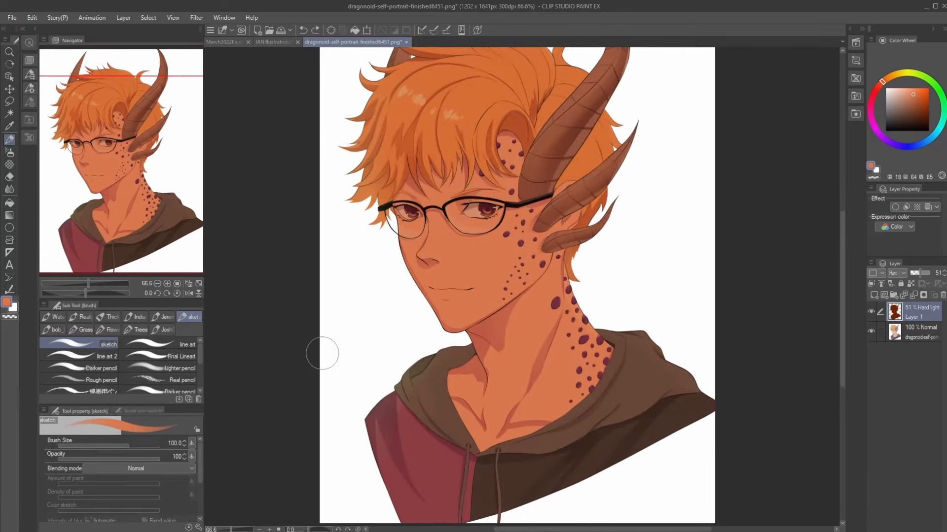
Sample Layer 1's own dark brown from the cheek with Pick up color from layer and return to the sketch brush
key(alt)
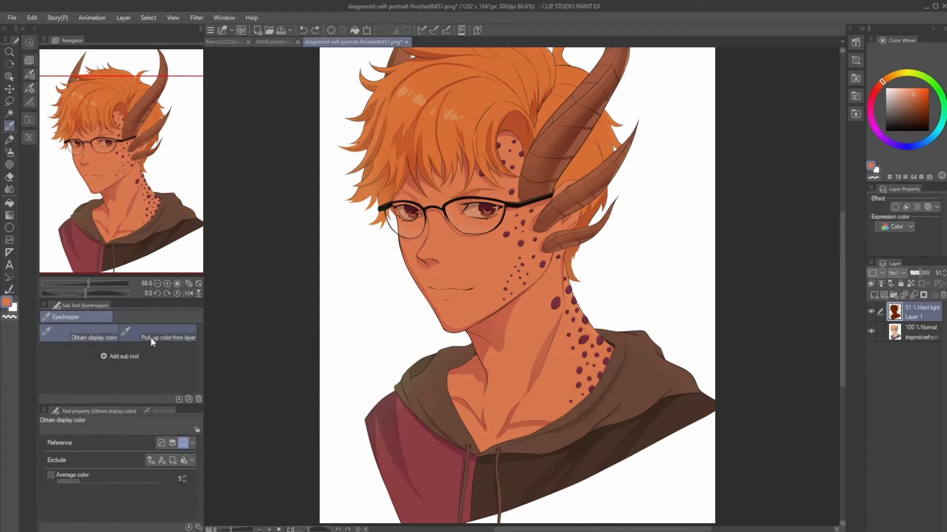
click(163, 338)
click(472, 280)
key(b)
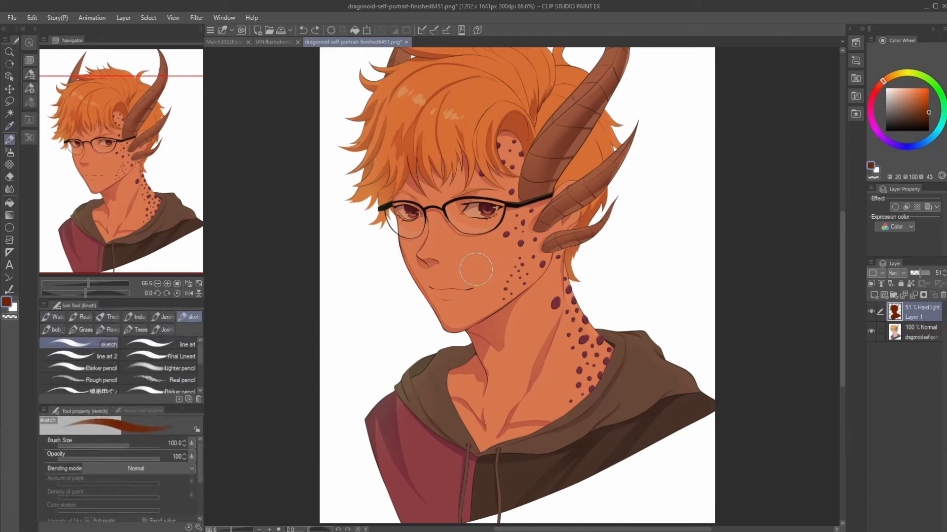
Paint the sampled brown over the face and the white background beside the jaw, and undo the strokes
drag(387, 242, 391, 276)
mouse_move(462, 254)
mouse_down()
mouse_move(394, 301)
mouse_move(442, 249)
mouse_up()
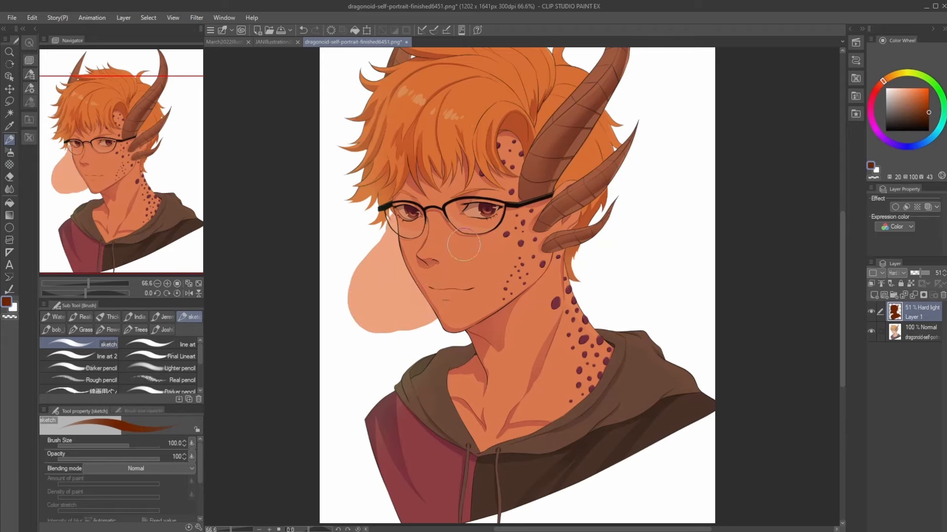
key(ctrl+z)
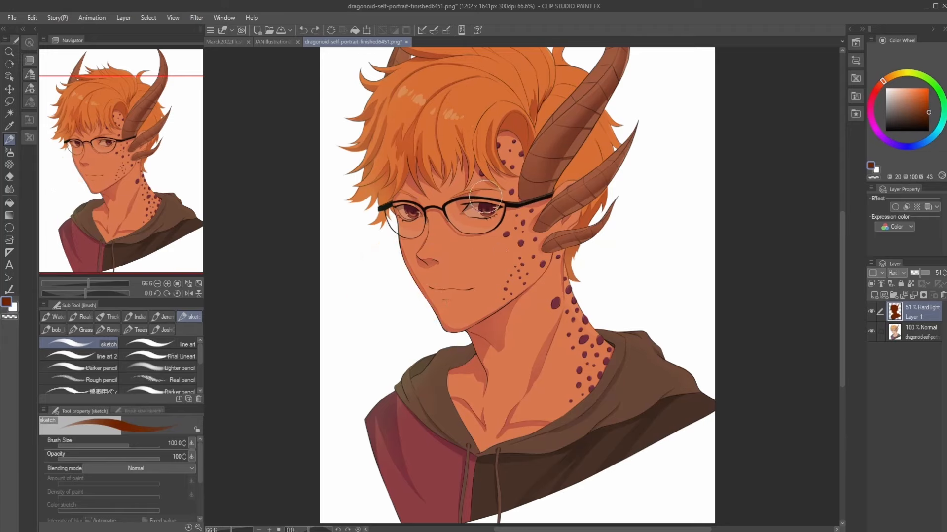
scroll(480, 181, down, 2)
scroll(511, 185, up, 2)
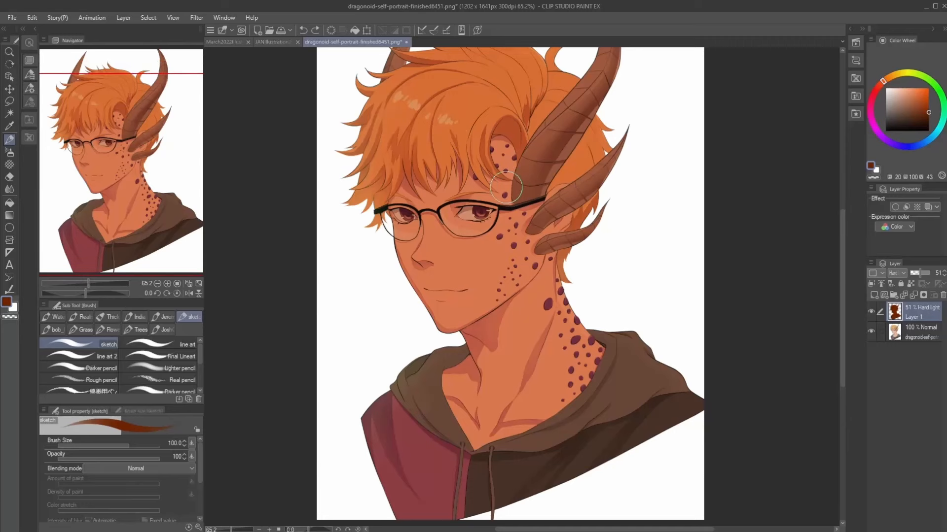
scroll(510, 187, down, 1)
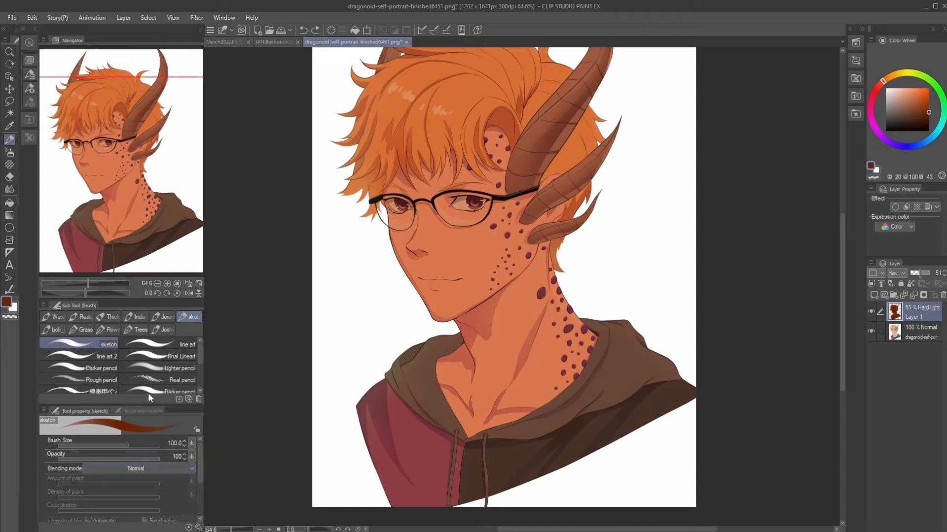
Set the sketch brush's blending mode to Darken and test strokes of dark, desaturated colours across the face, undoing the first ones
click(149, 150)
click(885, 117)
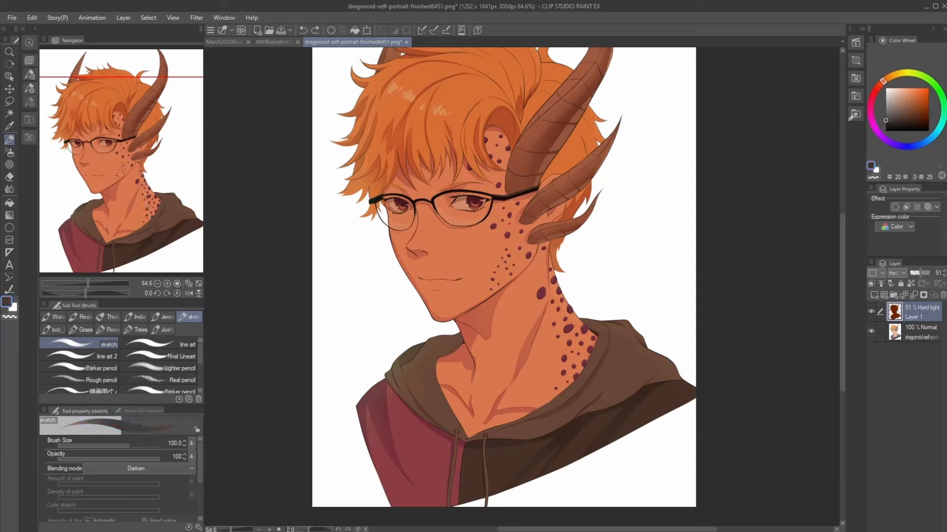
mouse_move(454, 220)
mouse_down()
mouse_move(484, 185)
mouse_move(473, 213)
mouse_move(517, 211)
mouse_move(500, 186)
mouse_move(414, 188)
mouse_move(484, 132)
mouse_move(450, 162)
mouse_move(414, 128)
mouse_move(481, 115)
mouse_move(475, 190)
mouse_move(421, 215)
mouse_move(496, 174)
mouse_up()
key(ctrl+z)
key(ctrl+z)
drag(893, 117, 873, 128)
mouse_move(537, 210)
mouse_down()
mouse_move(518, 220)
mouse_move(434, 212)
mouse_up()
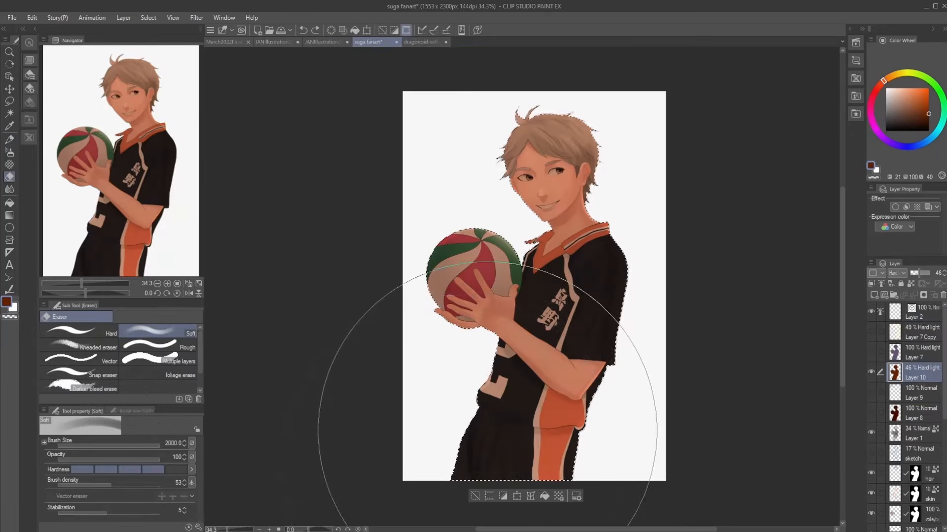
In the suga fanart document, deselect the figure, add a layer mask to Layer 10 and try the size 60 Hard eraser on the shoulder
click(474, 497)
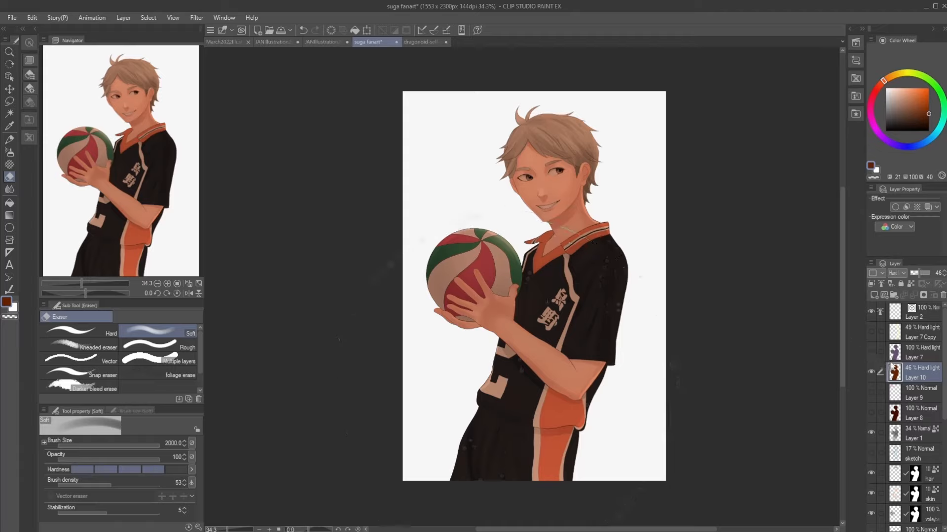
click(918, 297)
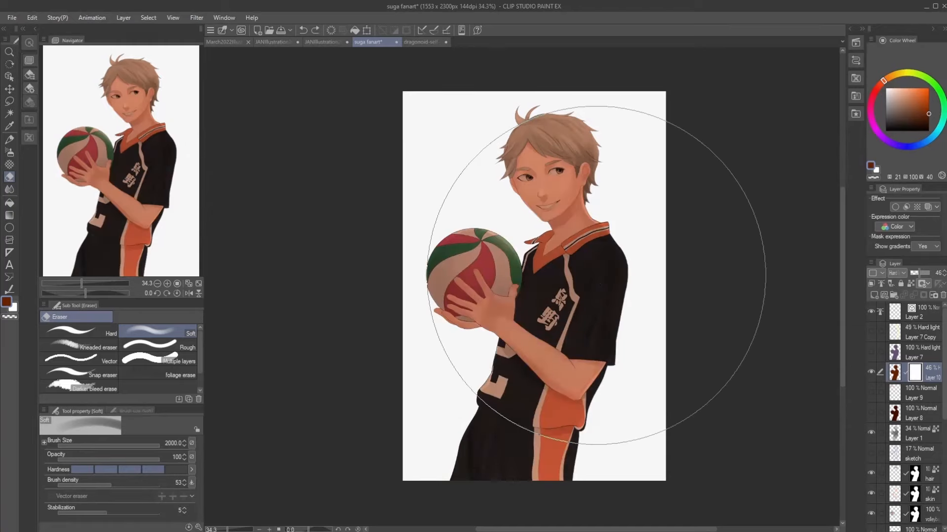
click(79, 332)
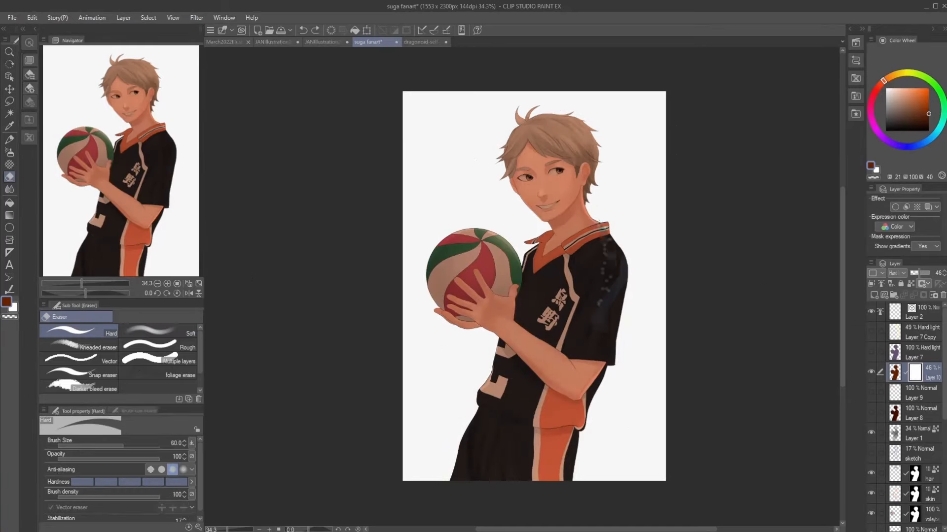
drag(605, 217, 616, 308)
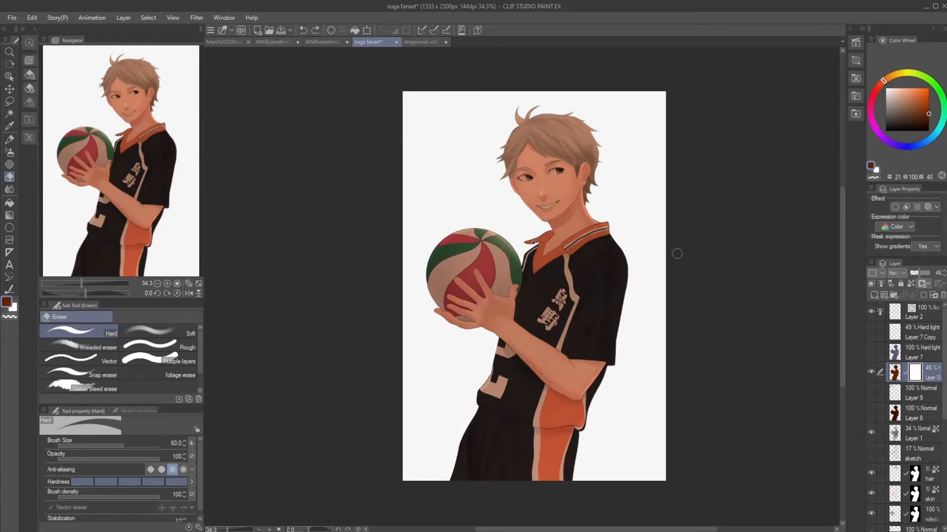
Raise Layer 10's opacity to 69%, try a Hard eraser stroke on its mask beside the ear and neck, and undo it
click(895, 378)
drag(920, 273, 925, 273)
click(917, 378)
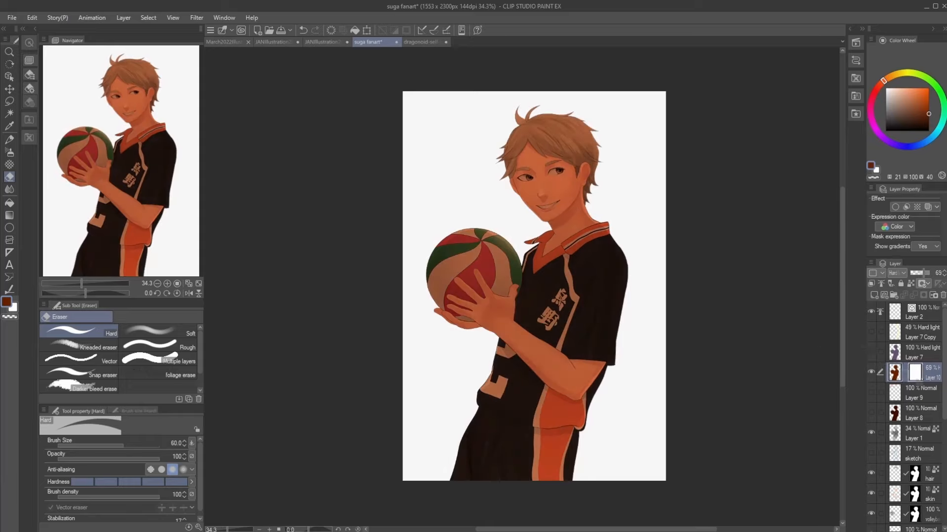
mouse_move(589, 156)
mouse_down()
mouse_move(609, 299)
mouse_move(586, 204)
mouse_up()
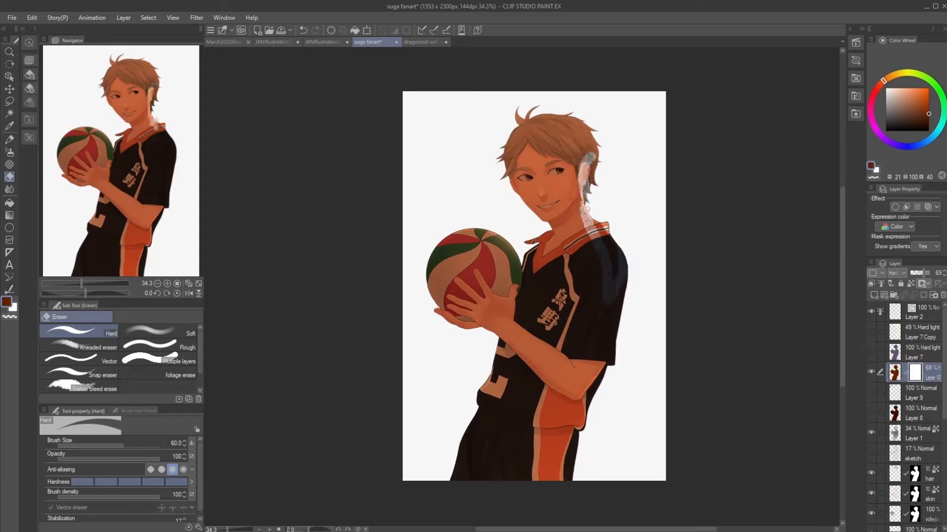
key(ctrl+z)
Show Layer 7, move Layer 10 above it, and erase Layer 10's mask along the arm and neck with the size 150 Soft eraser
click(871, 372)
click(870, 351)
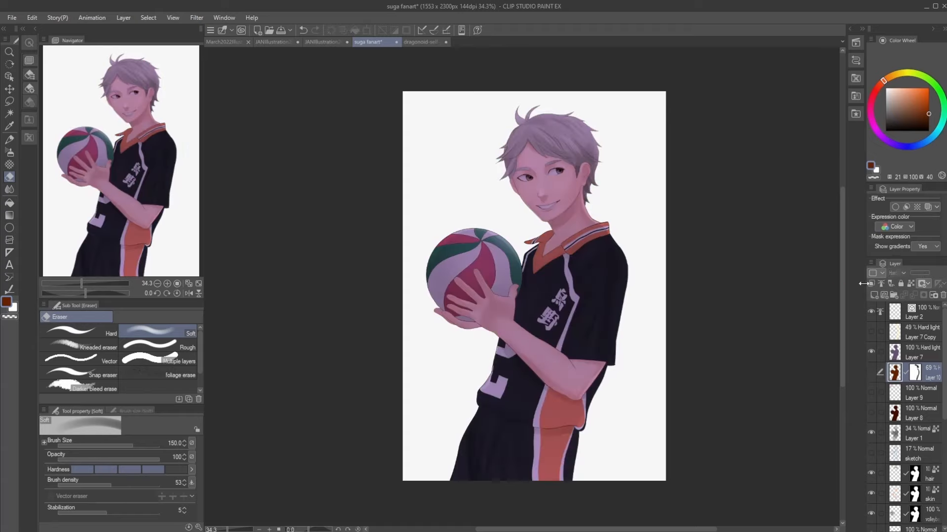
click(870, 372)
drag(927, 373, 923, 346)
drag(588, 379, 598, 383)
drag(595, 222, 591, 197)
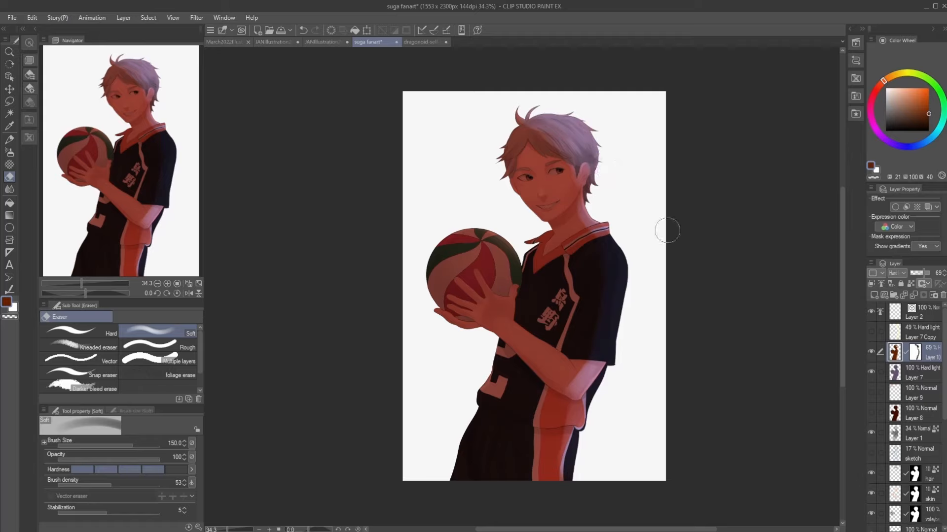
Fill Layer 7 with light yellow inside the inverted selection of Layer 10's visible area, and set Layer 7's opacity to 97%
ctrl+click(895, 373)
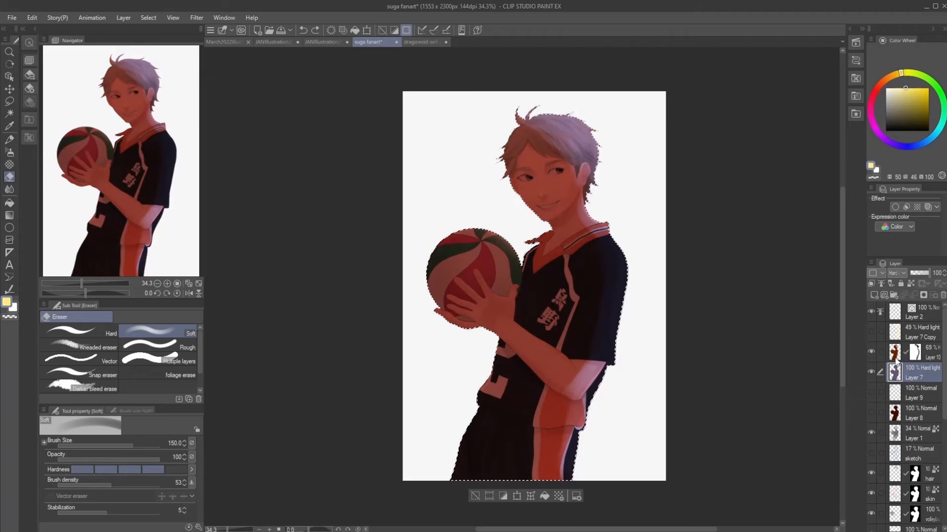
ctrl+click(894, 359)
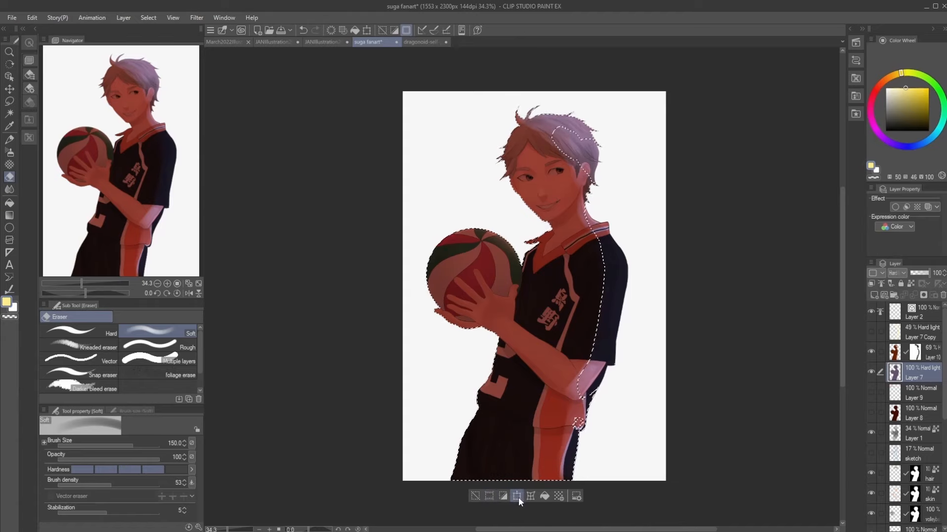
click(504, 496)
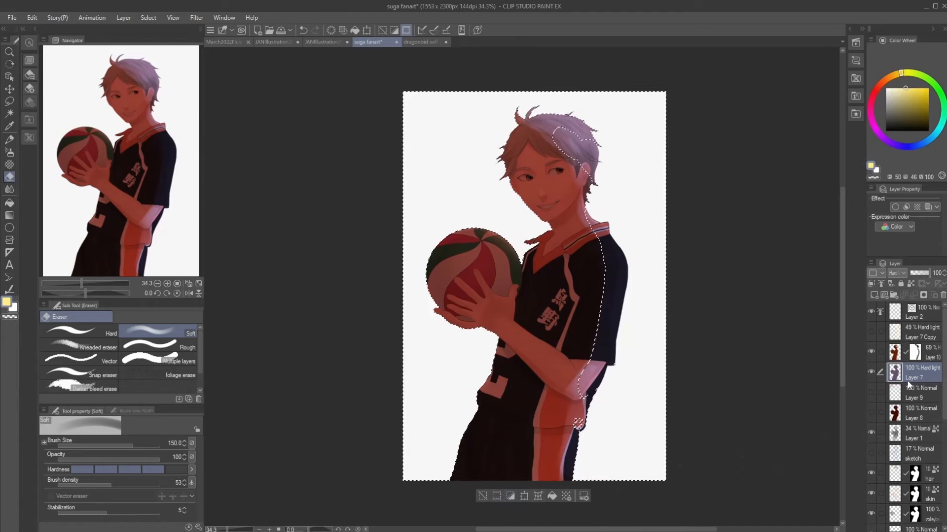
click(548, 493)
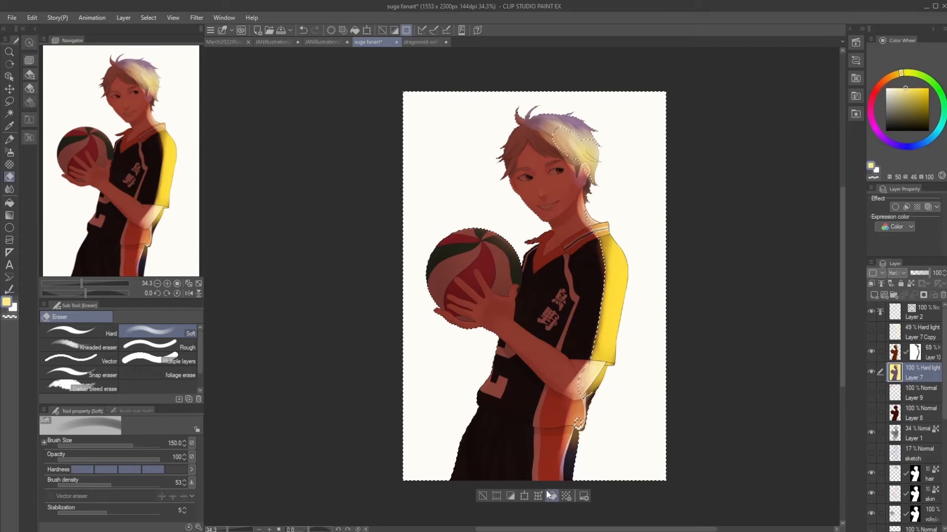
drag(929, 273, 925, 284)
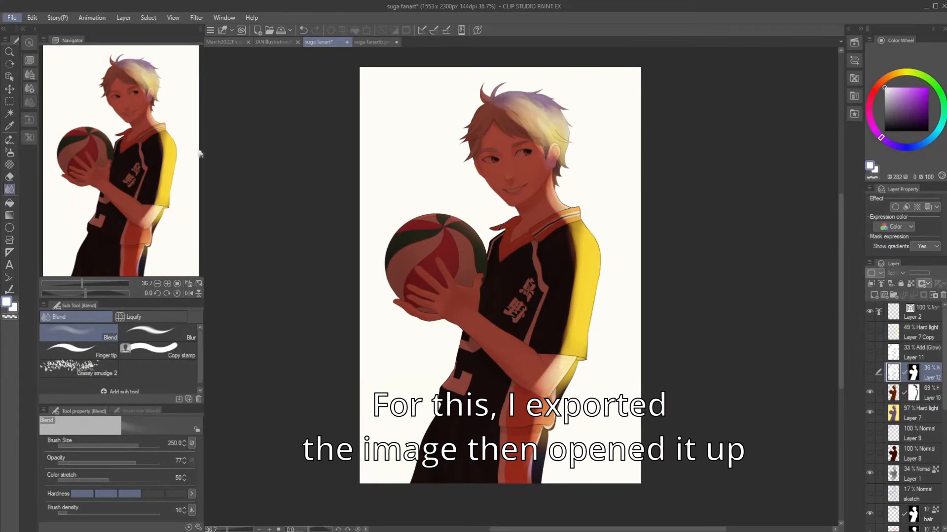
In the suga fanartb.png document, add a new layer, try a brush stroke over the yellow sleeve, and undo it
click(380, 43)
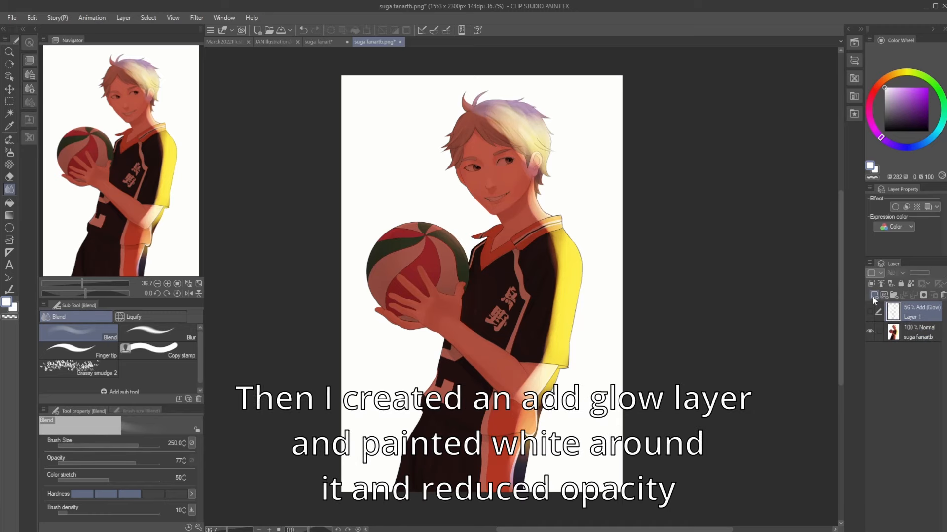
click(873, 295)
key(b)
drag(581, 247, 576, 281)
key(ctrl+z)
Set the new layer's blending mode to Add (Glow), try a stroke beside the figure, undo it, and lower the layer's opacity
click(895, 273)
click(909, 111)
mouse_move(478, 126)
mouse_down()
mouse_move(427, 145)
mouse_move(417, 211)
mouse_move(362, 341)
mouse_move(409, 388)
mouse_move(612, 348)
mouse_move(581, 345)
mouse_move(577, 170)
mouse_move(499, 74)
mouse_move(319, 114)
mouse_up()
key(ctrl+z)
key(])
key(])
drag(929, 274, 918, 274)
click(870, 312)
click(869, 332)
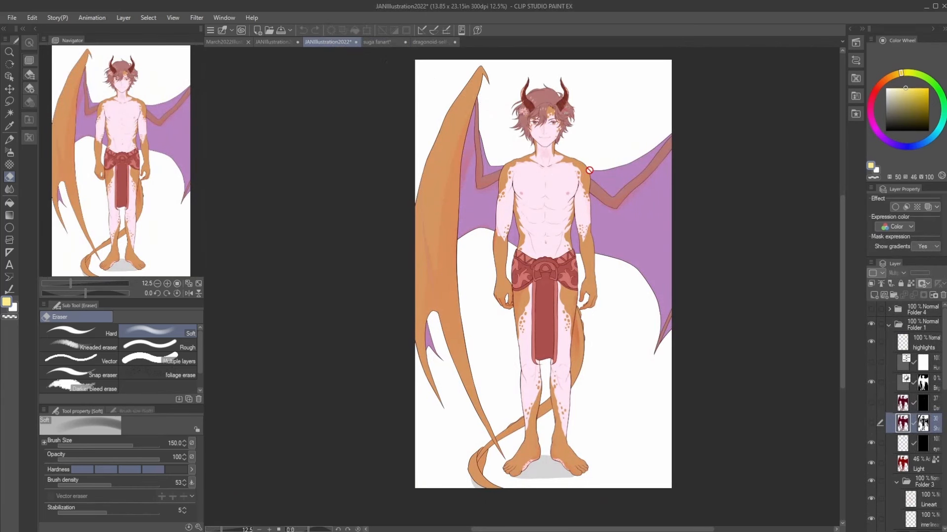
In the JANIllustration2022 document, compare the dragon character with the masked 30% Multiply shadow layer shown and hidden
click(872, 423)
scroll(651, 335, up, 1)
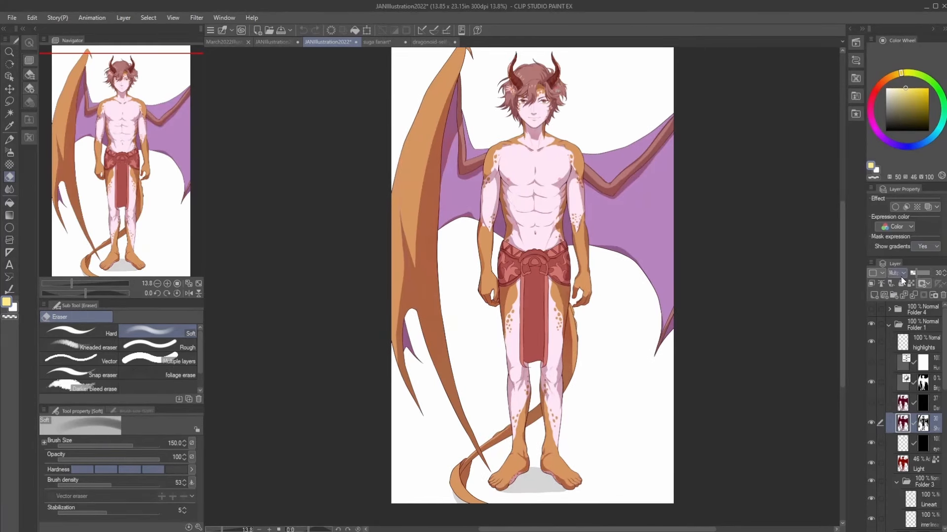
drag(918, 271, 917, 271)
click(870, 423)
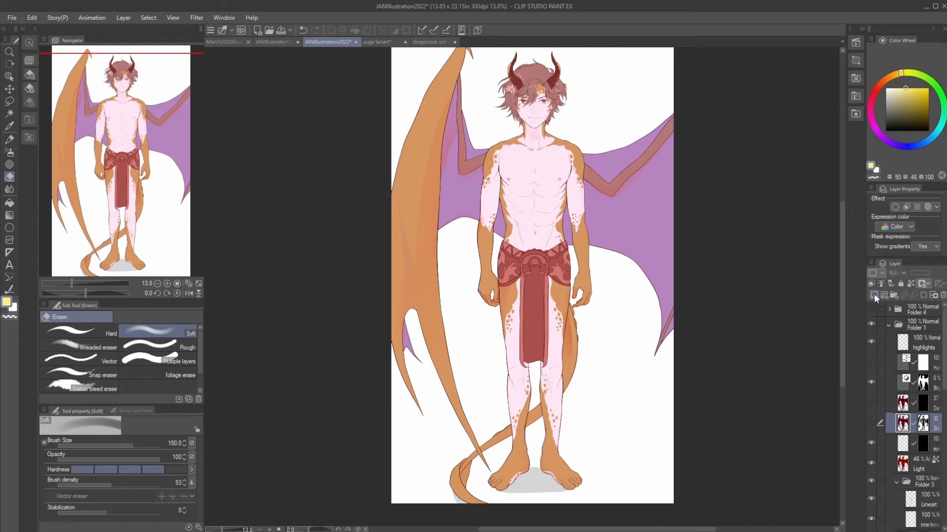
Add a layer above the hidden shadow layer and mask it to the character's silhouette selected from that shadow layer
click(874, 294)
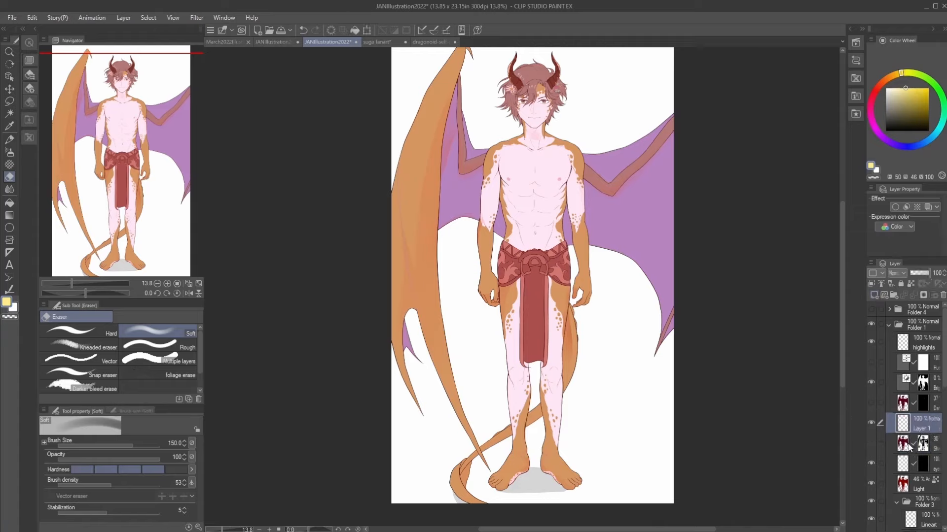
ctrl+click(909, 444)
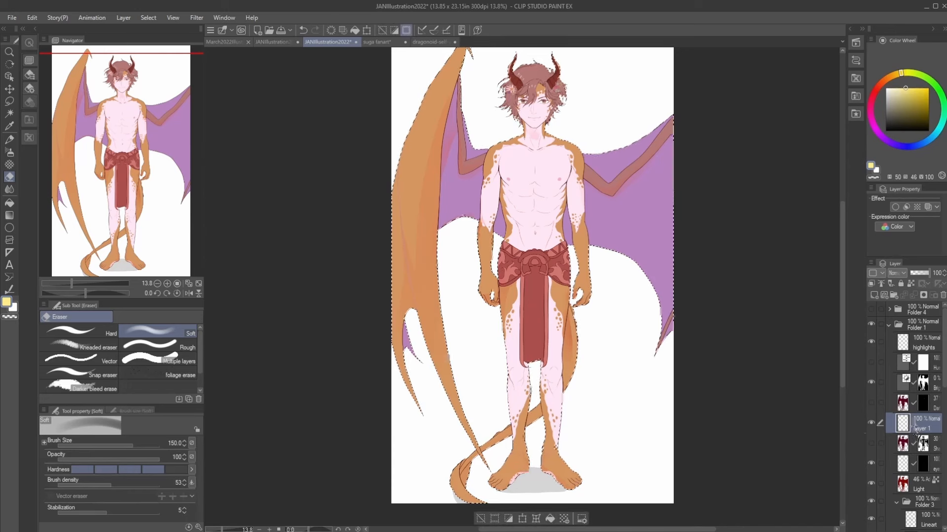
click(916, 294)
Try a dark grey stroke on the torso with the size 300 sketch brush at 31% layer opacity, and undo it
click(886, 118)
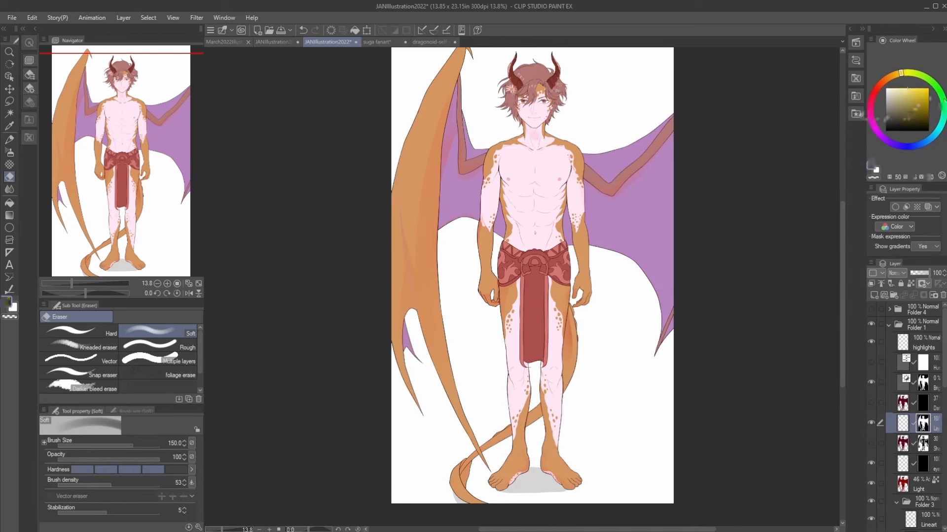
key(p)
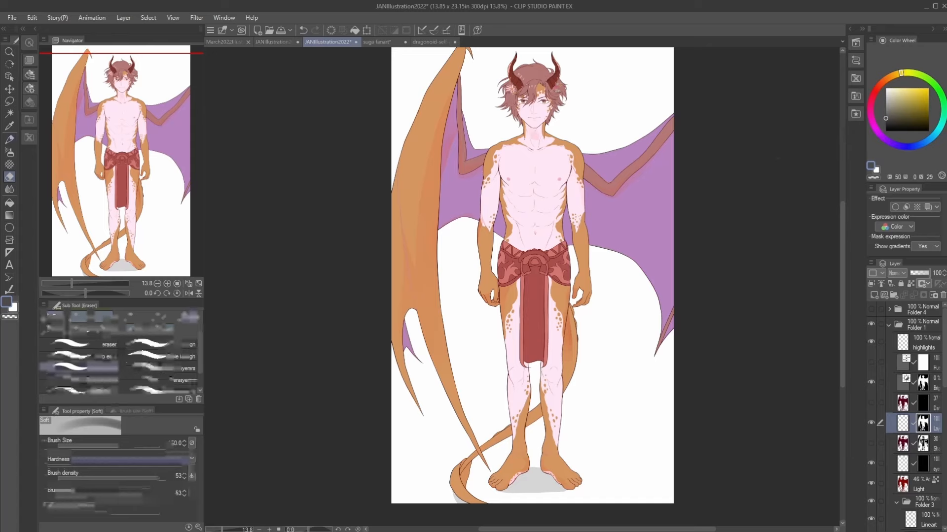
key(])
key(])
key(])
key(])
key(])
key(])
key(])
key(])
key(])
key(])
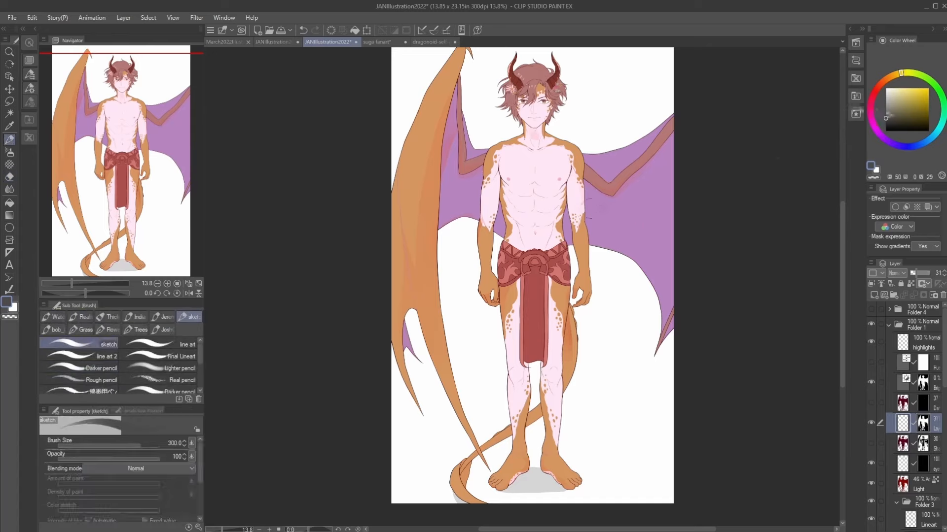
mouse_move(542, 183)
mouse_down()
mouse_move(547, 232)
mouse_move(560, 195)
mouse_move(543, 224)
mouse_up()
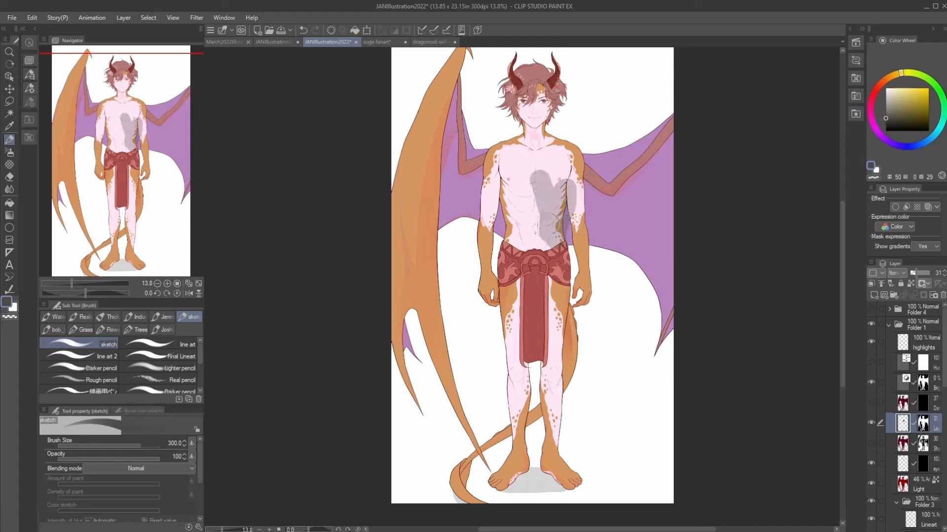
key(ctrl+z)
Switch to the Soft airbrush with black, try a stroke down the side of the torso, and undo it
key(b)
key(ctrl+z)
key(ctrl+z)
click(885, 131)
key([)
drag(565, 180, 551, 243)
key(ctrl+z)
Shade the arms, legs, chest and face in black with the size 400 Soft airbrush, and undo the last forearm stroke
key(])
key(])
key(])
key(])
key(])
drag(492, 183, 489, 259)
drag(511, 239, 514, 392)
mouse_move(562, 298)
mouse_down()
mouse_move(565, 370)
mouse_move(564, 296)
mouse_up()
drag(571, 212, 578, 261)
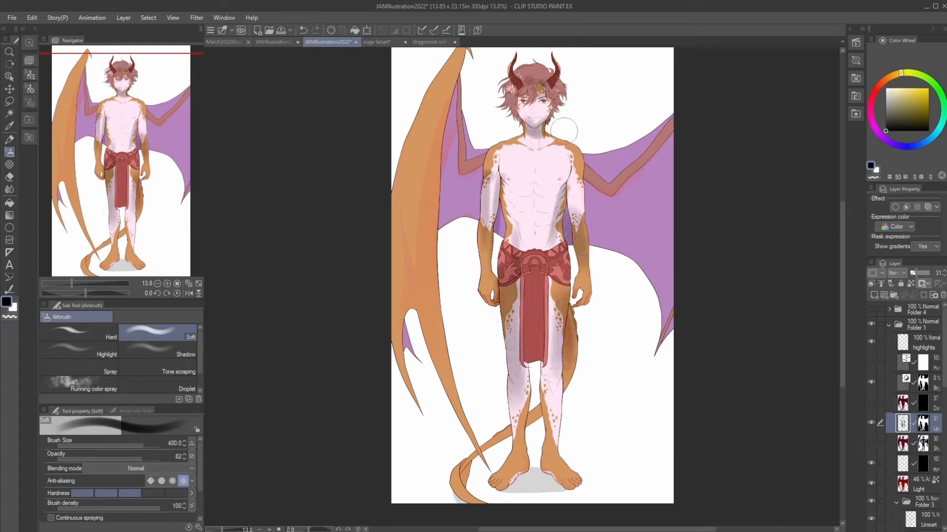
drag(566, 160, 536, 99)
drag(580, 187, 590, 275)
key(ctrl+z)
Reduce the Soft airbrush to size 300 and shade down the character's left forearm and hand
key([)
key([)
key([)
key([)
key([)
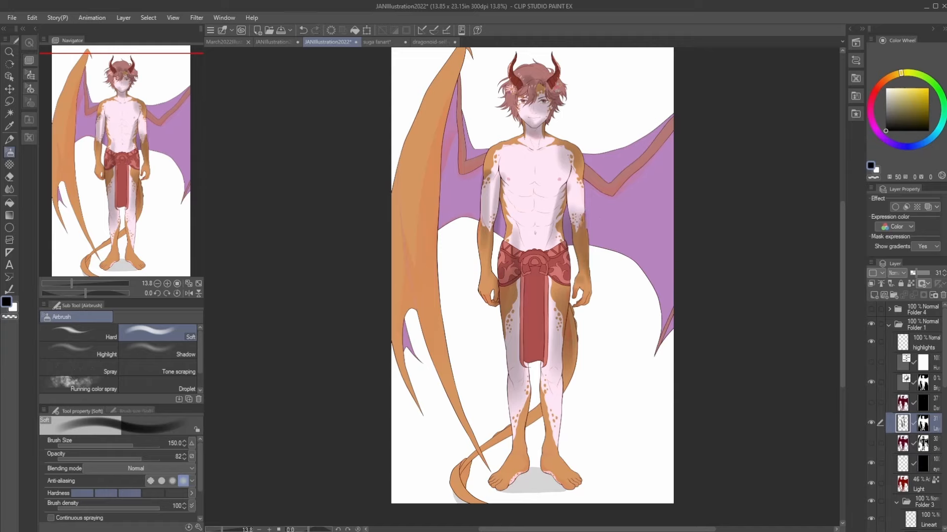
key(])
key(])
key(])
key(])
drag(597, 224, 586, 304)
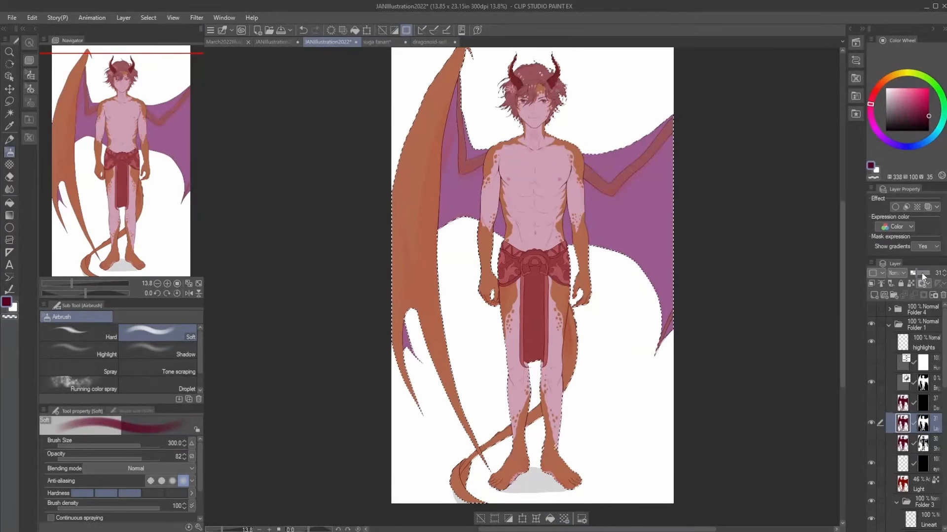
Change the dark red fill layer's blending mode to Multiply and set its opacity to 30%
drag(923, 277, 932, 274)
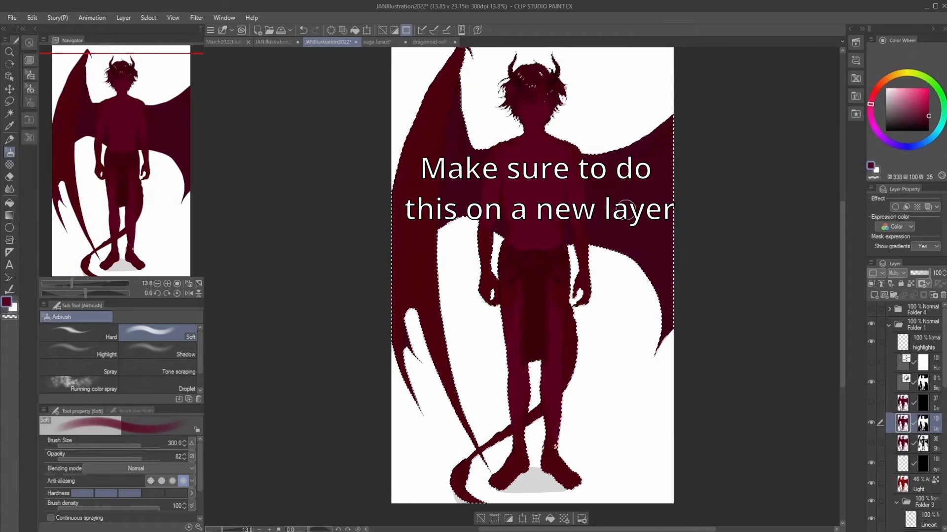
drag(929, 273, 919, 273)
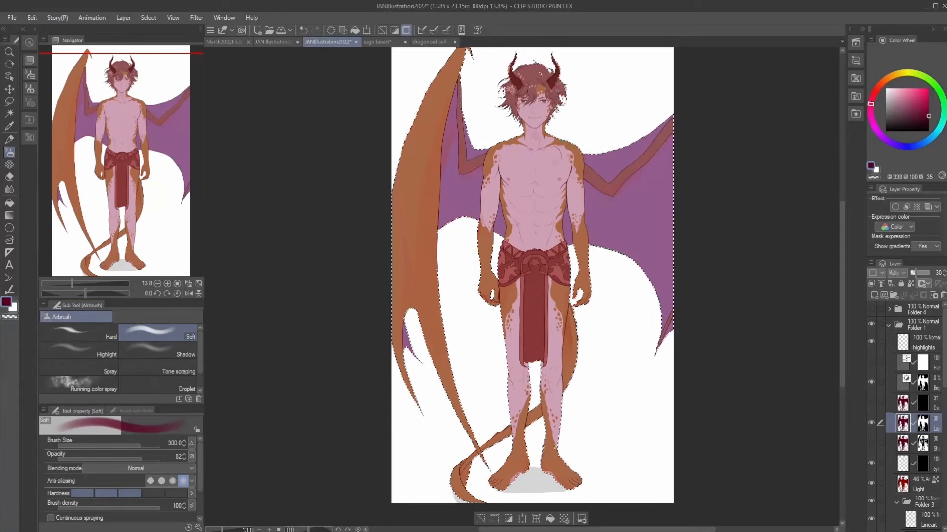
On the dark red layer's mask, undo a Soft eraser test on the chest and erase light at size 250 onto the shoulder and face
click(923, 423)
key(e)
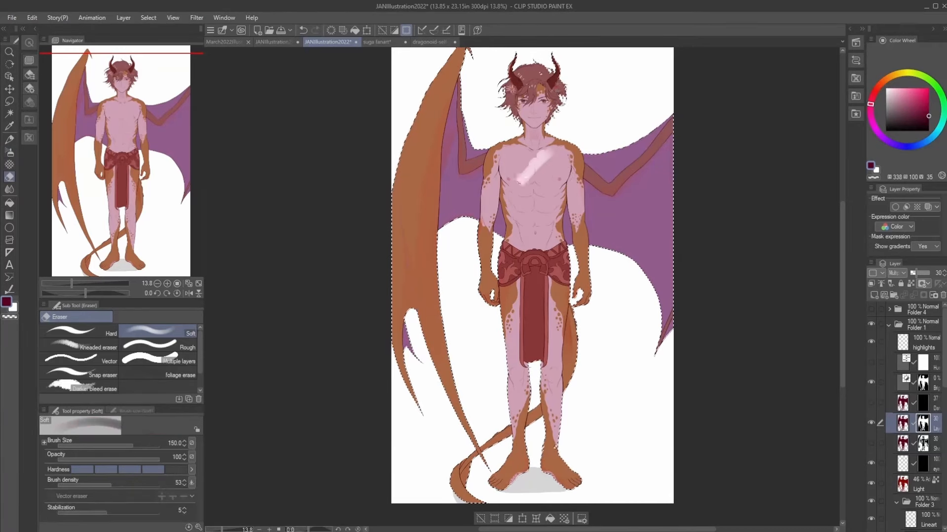
key(ctrl+z)
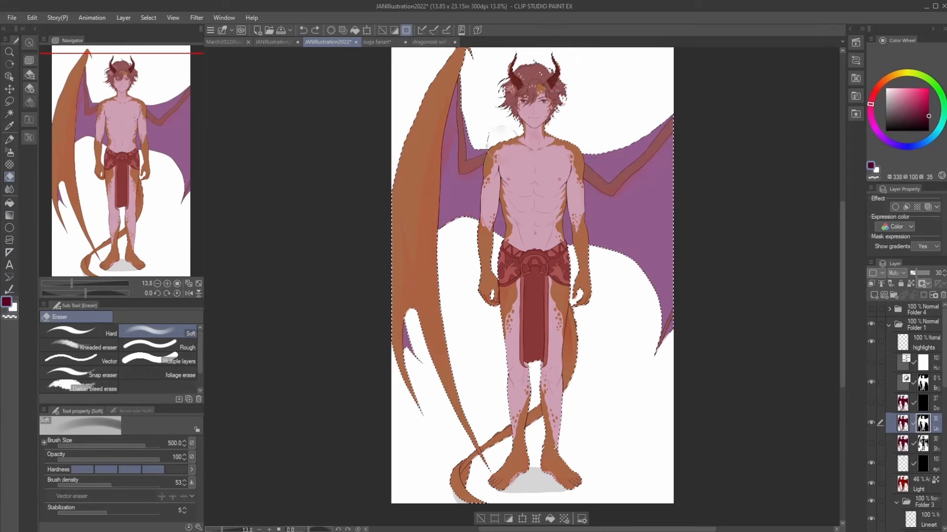
key([)
drag(504, 144, 526, 96)
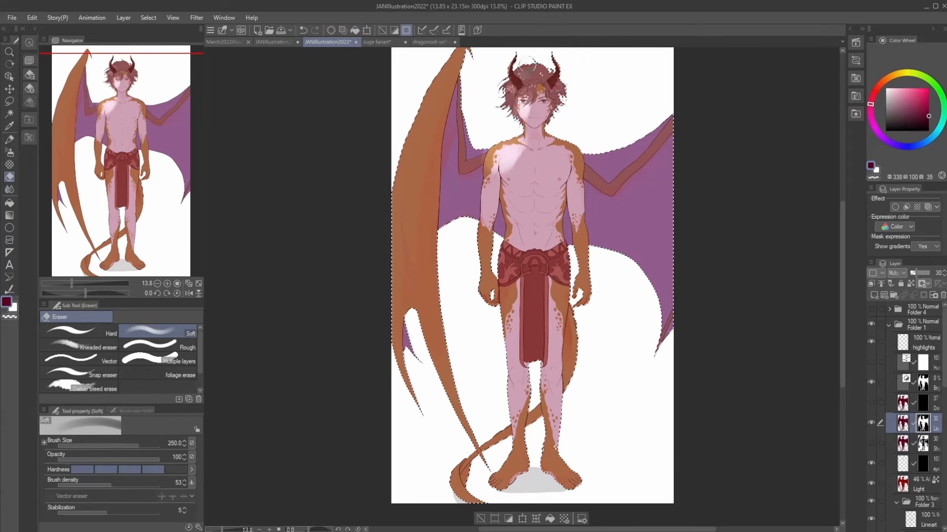
Erase the mask with the size 400 Soft eraser to light the orange wing, the thigh and the nearby forearm
key(])
drag(453, 74, 409, 256)
mouse_move(446, 98)
mouse_down()
mouse_move(415, 187)
mouse_move(421, 134)
mouse_move(401, 291)
mouse_up()
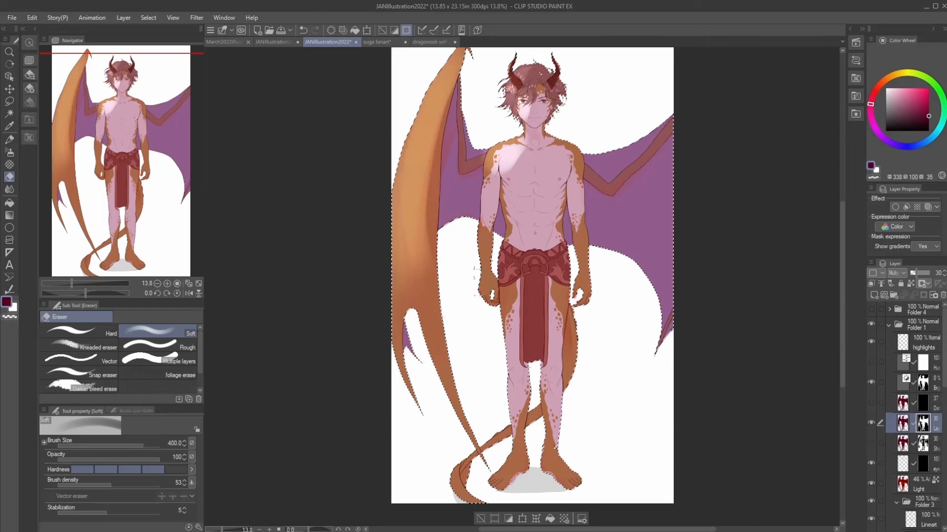
drag(513, 247, 510, 365)
drag(488, 313, 475, 252)
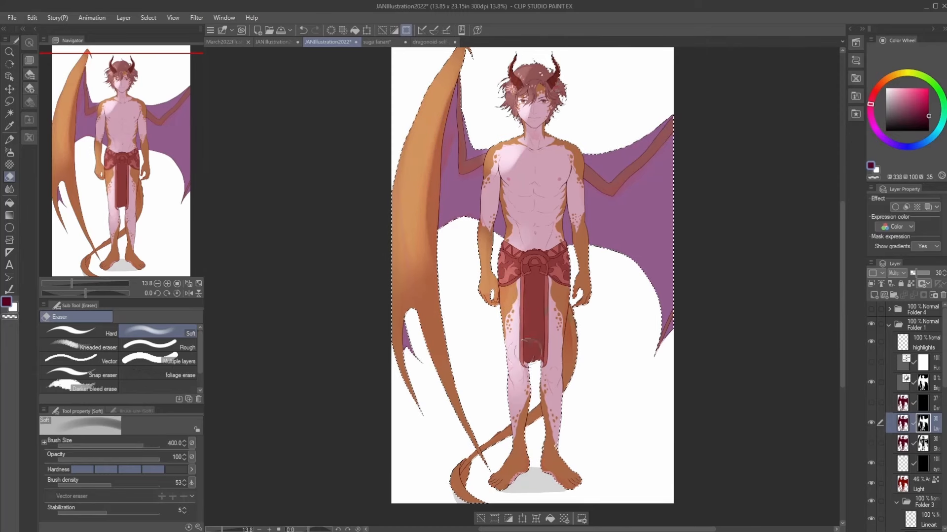
Erase the mask over the loincloth, the other thigh and the face with the size 400 Soft eraser
mouse_move(532, 351)
mouse_down()
mouse_move(552, 340)
mouse_move(557, 299)
mouse_up()
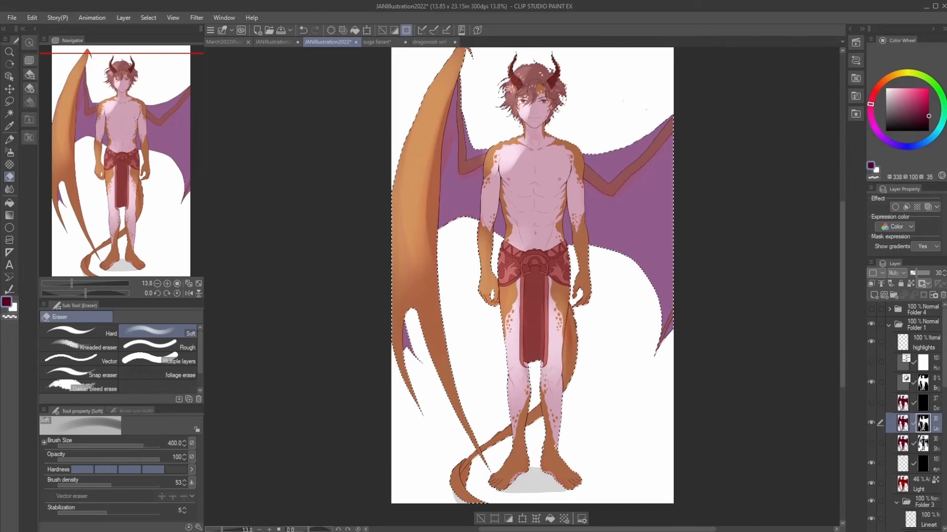
drag(554, 81, 544, 123)
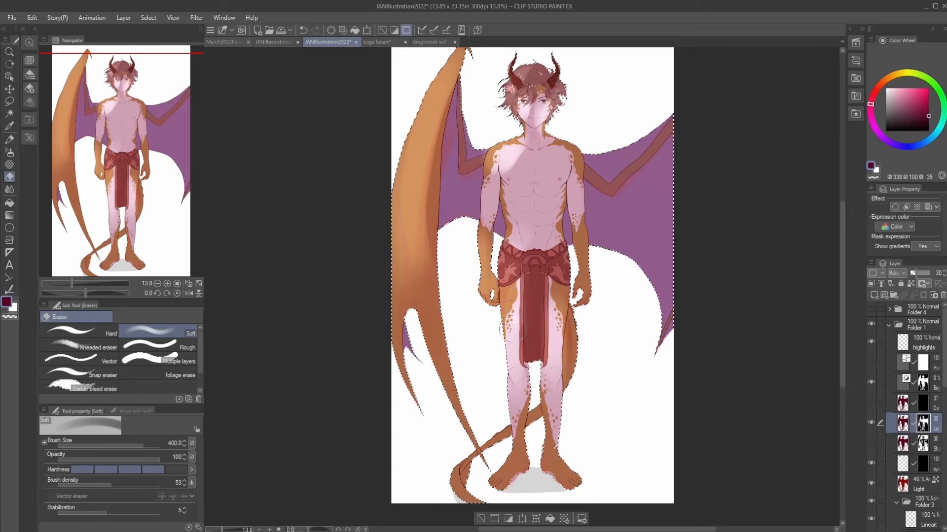
drag(533, 296, 530, 355)
Erase the mask down the chest and abdomen with the Soft eraser, first at size 200 and again at size 400
key([)
key([)
key([)
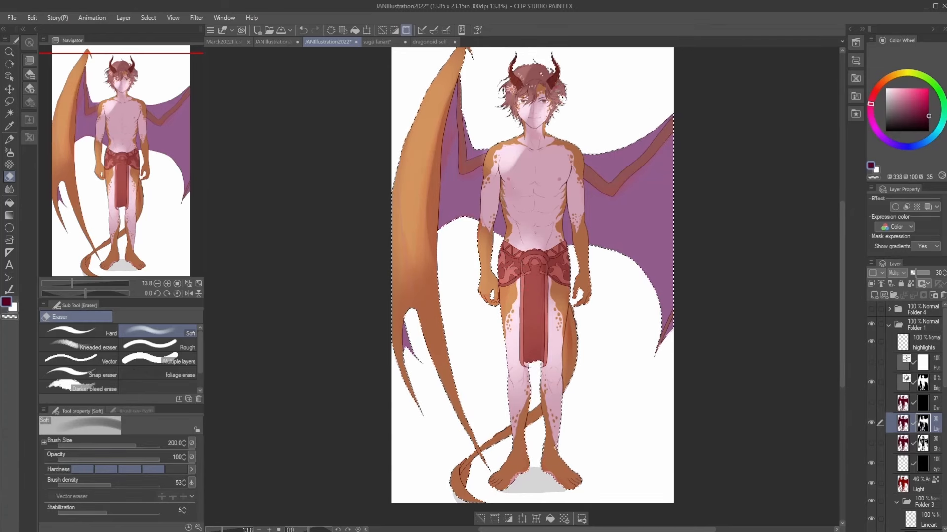
mouse_move(514, 188)
mouse_down()
mouse_move(509, 171)
mouse_move(527, 214)
mouse_up()
key(])
key(])
key(])
drag(525, 145, 523, 213)
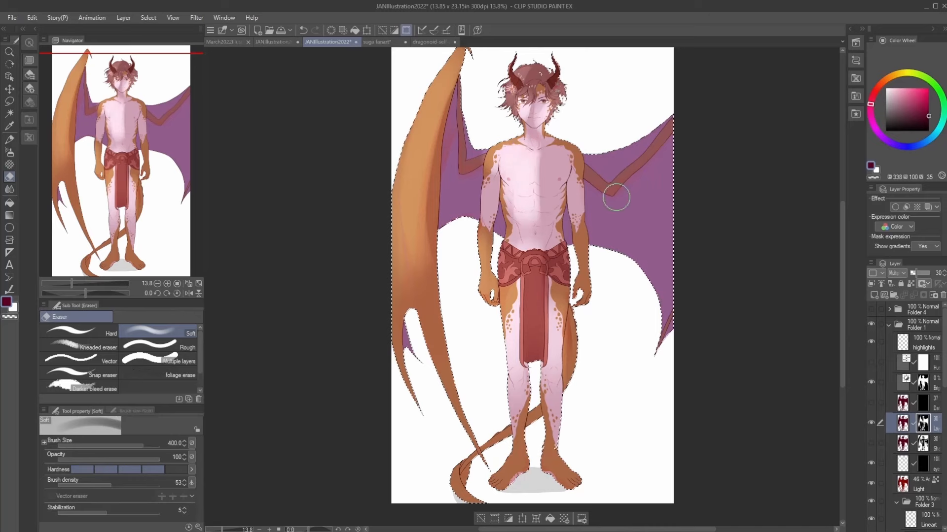
Reselect the layer mask and paint the shadow back over the chest and abdomen with the size 300 sketch brush
click(932, 426)
click(923, 423)
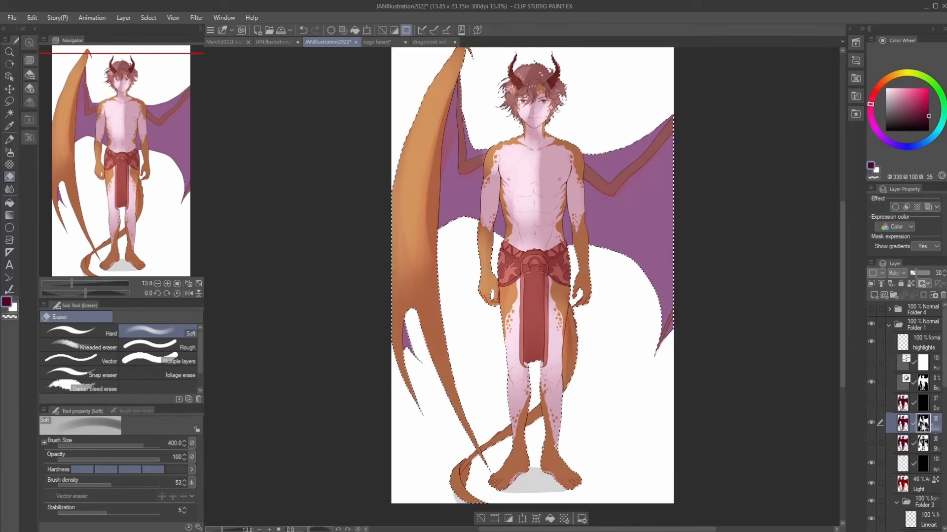
key(b)
mouse_move(563, 154)
mouse_down()
mouse_move(531, 215)
mouse_move(526, 171)
mouse_move(508, 195)
mouse_up()
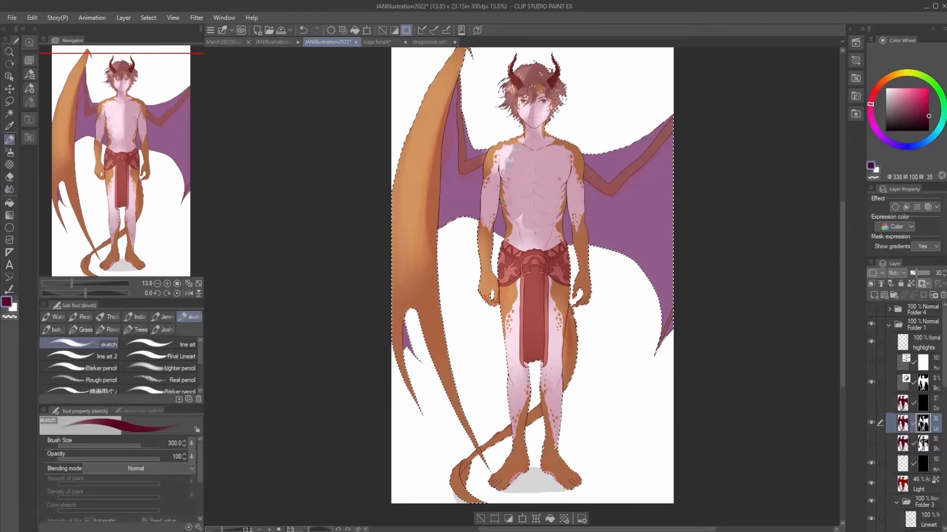
Paint the shadow back over the shoulder, face and orange wing on the layer mask with the size 300 sketch brush
mouse_move(507, 157)
mouse_down()
mouse_move(538, 85)
mouse_move(537, 132)
mouse_up()
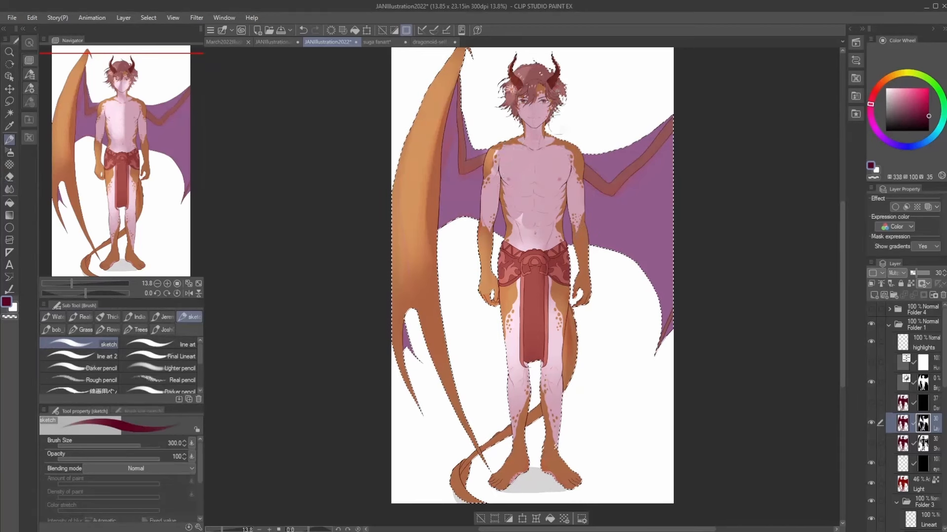
mouse_move(452, 69)
mouse_down()
mouse_move(410, 262)
mouse_move(400, 168)
mouse_up()
mouse_move(429, 83)
mouse_down()
mouse_move(409, 271)
mouse_move(419, 172)
mouse_up()
key(e)
In the JANIllustration2022SemiR document, show normal Layer 3, Hard light Layer 1 and Overlay Layer 2 over the body skin
click(286, 43)
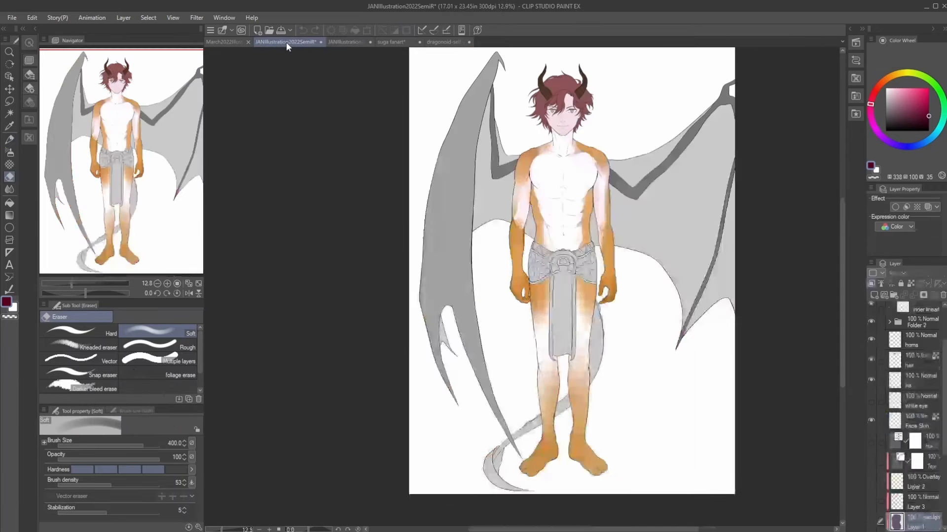
scroll(909, 416, down, 2)
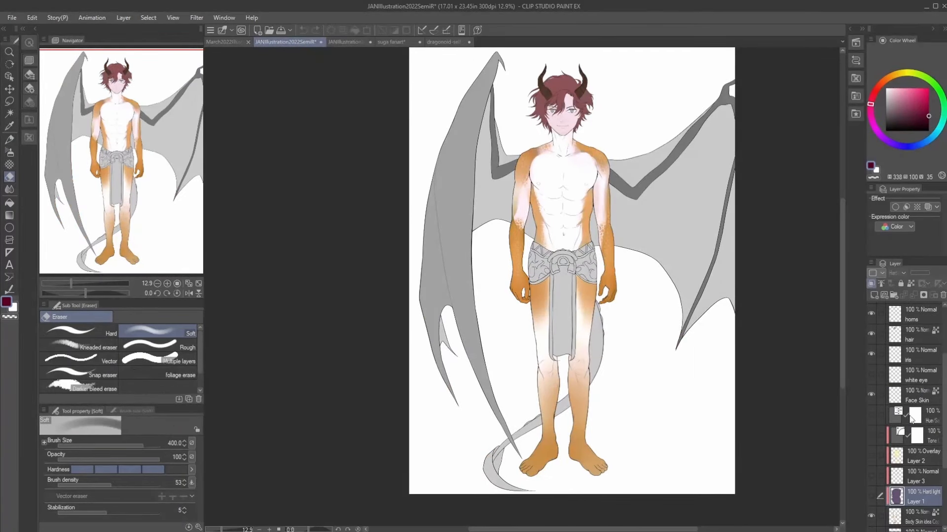
scroll(911, 420, up, 1)
scroll(905, 443, down, 1)
click(871, 477)
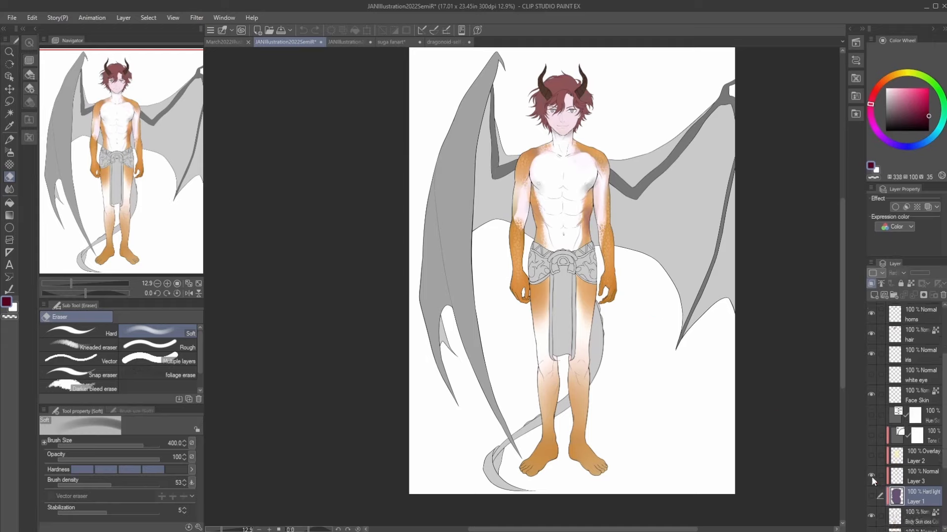
click(871, 476)
click(872, 493)
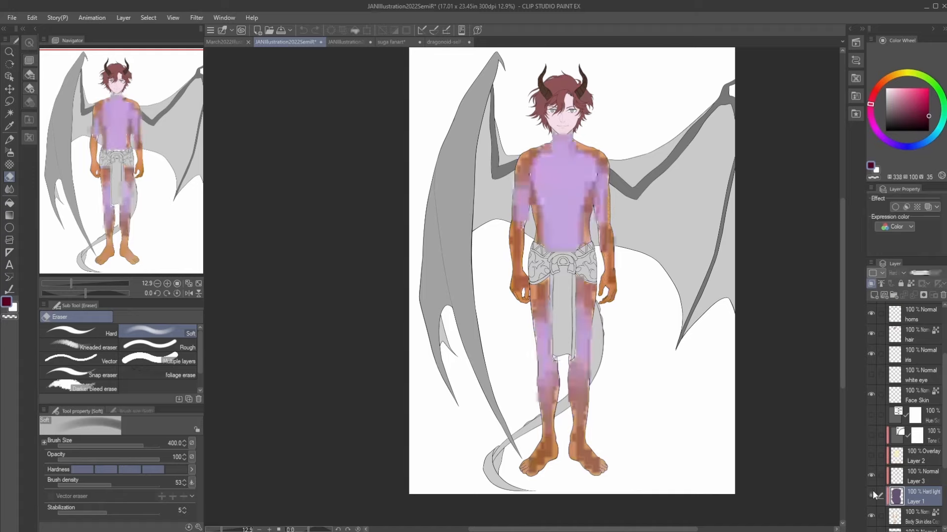
click(871, 456)
scroll(593, 126, up, 3)
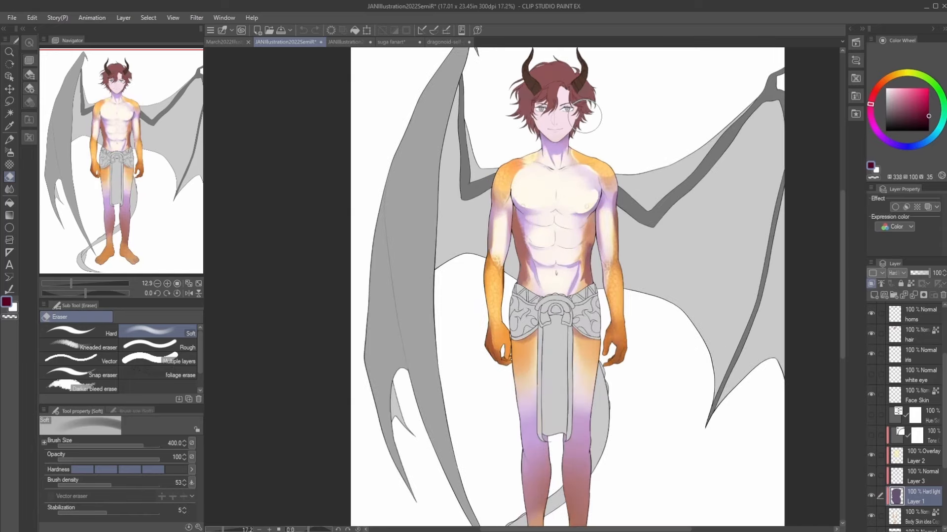
scroll(522, 156, down, 4)
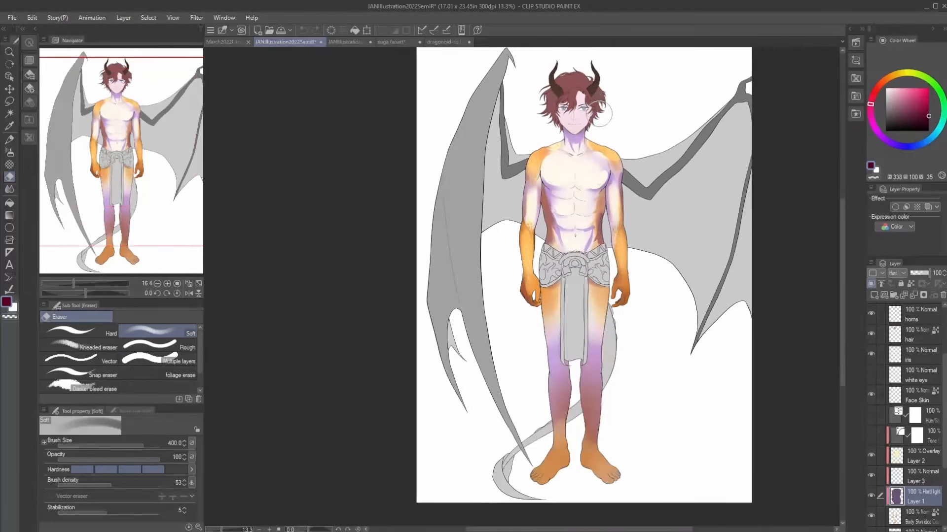
Hide Layer 1 and Layer 3, leaving the Overlay layer on, and return to the JANIllustration2022 document
click(871, 496)
click(871, 475)
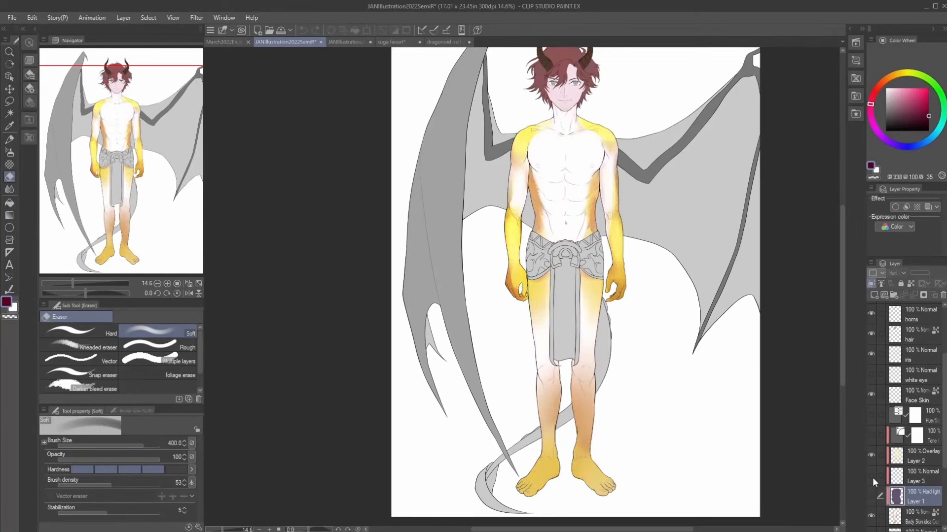
click(345, 42)
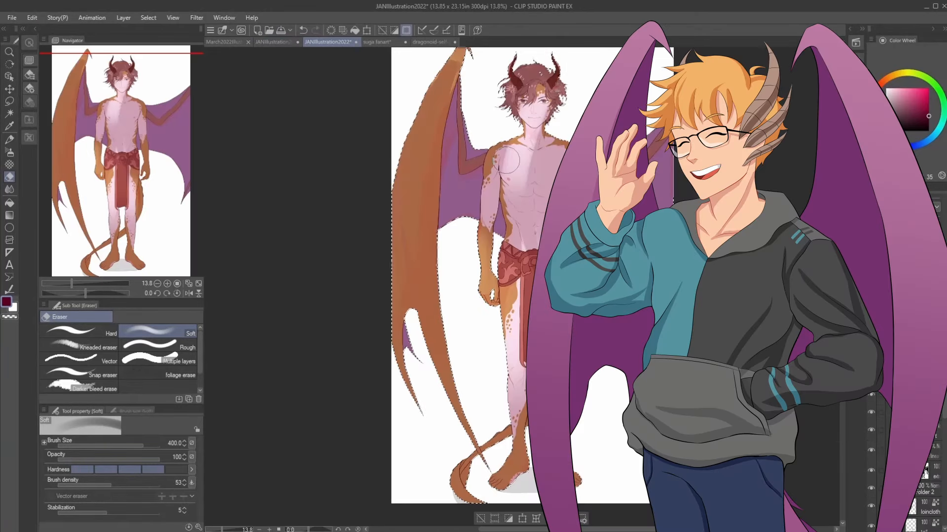